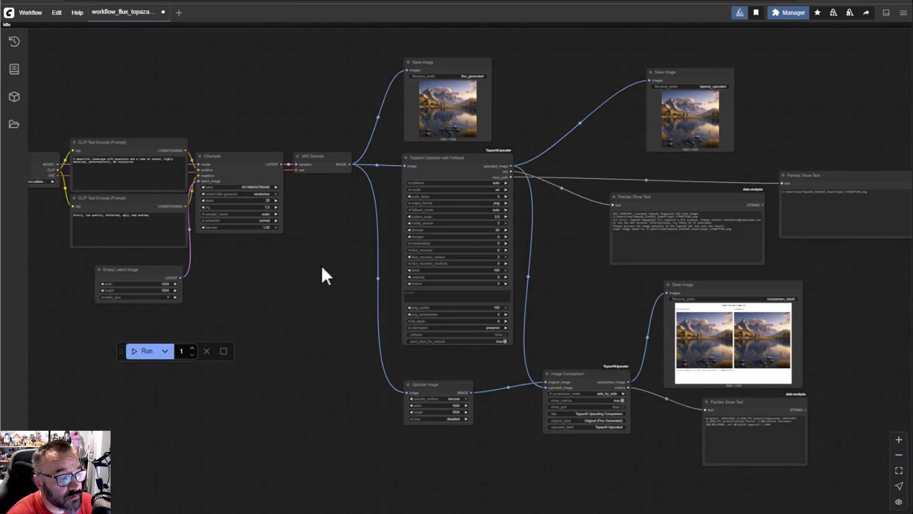
# - Examine the overall workflow, focusing on the TopazAI Upscaler with Fallback node and the nodes fed by its outputs
pyautogui.scroll(1, 328, 266)
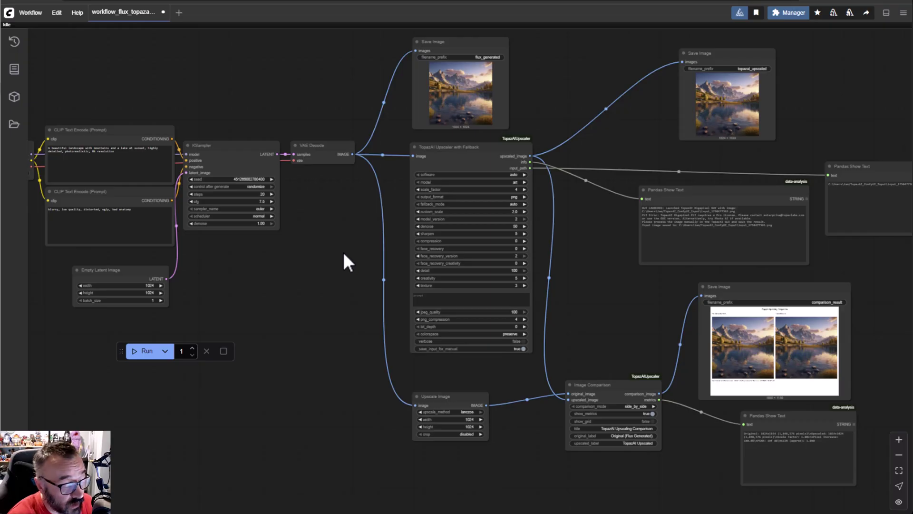
pyautogui.scroll(1, 343, 252)
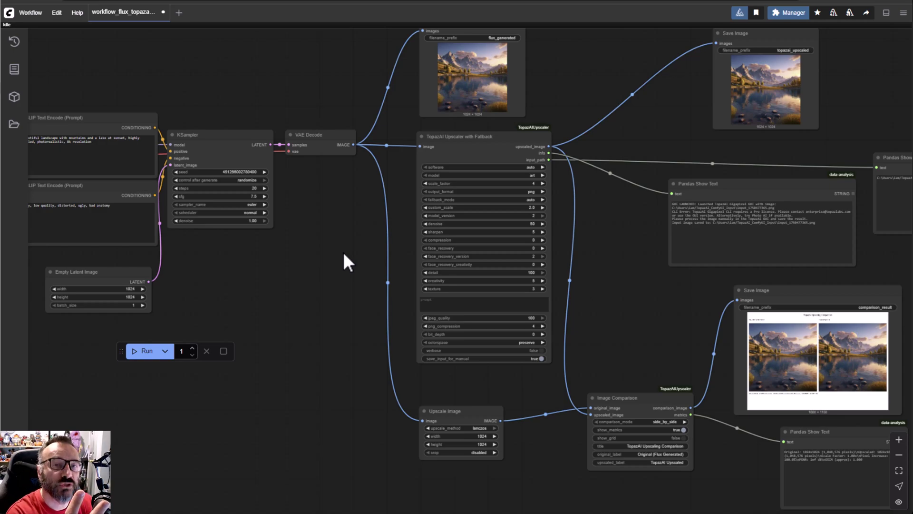
pyautogui.scroll(3, 413, 295)
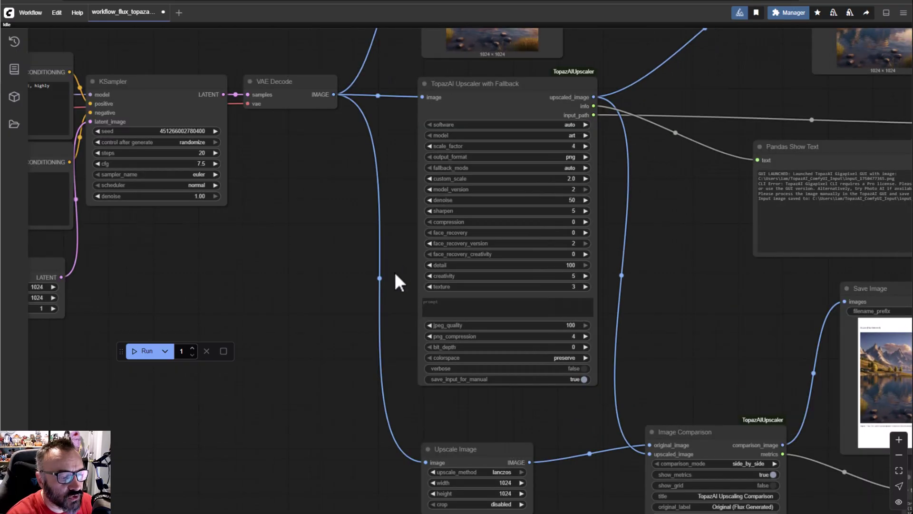
pyautogui.moveTo(397, 281); pyautogui.dragTo(149, 416)
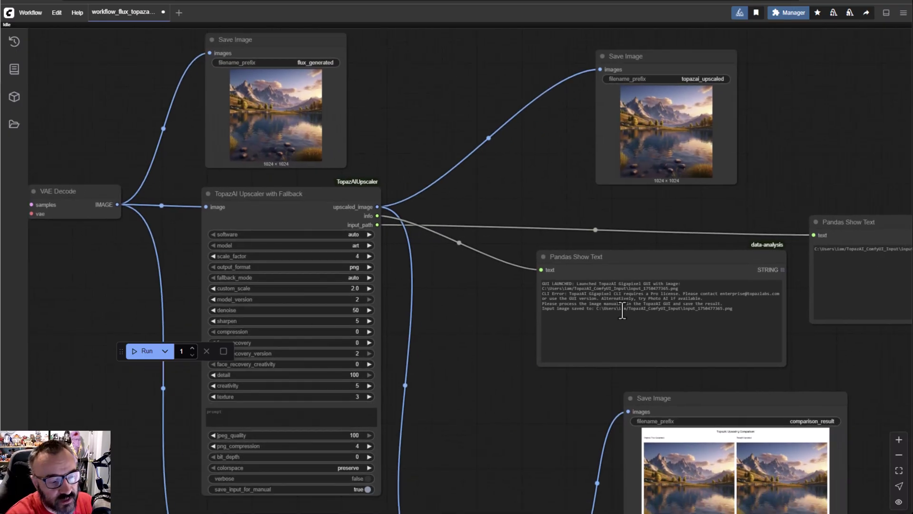
pyautogui.moveTo(418, 397); pyautogui.dragTo(536, 389)
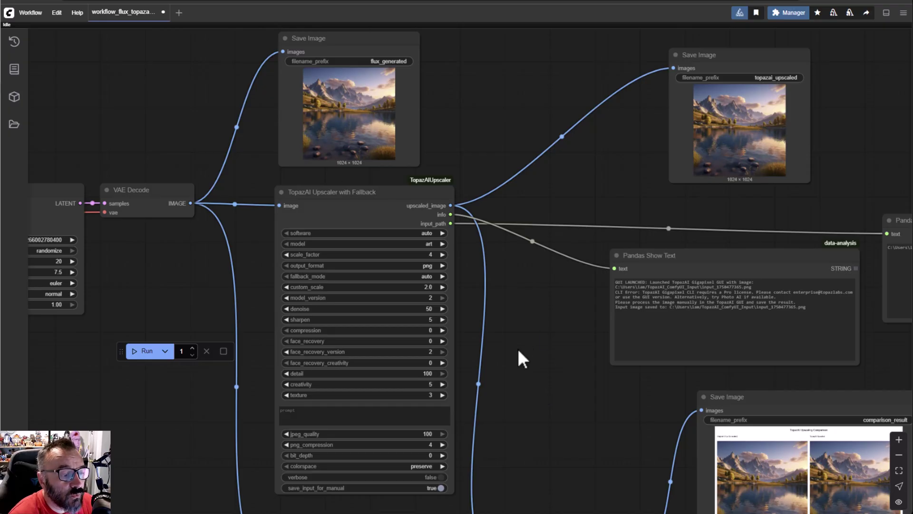
pyautogui.scroll(2, 514, 352)
pyautogui.moveTo(554, 352); pyautogui.dragTo(554, 284)
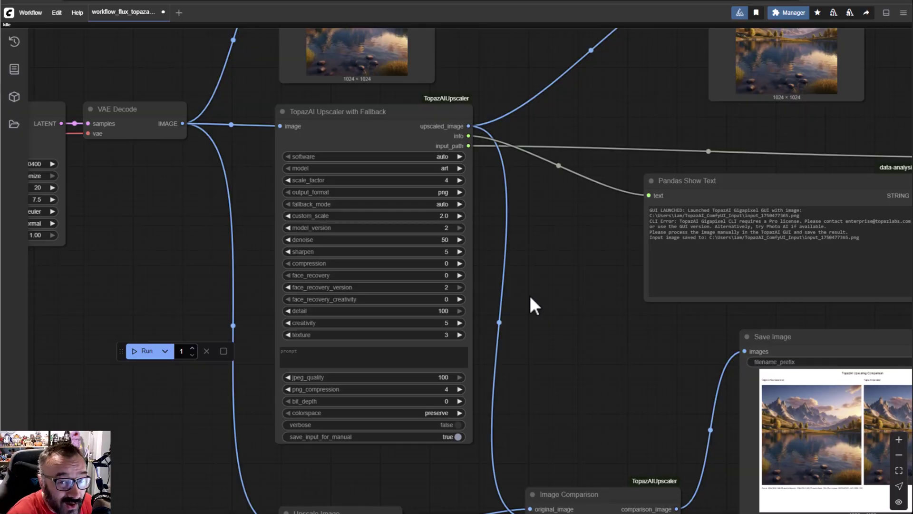
pyautogui.moveTo(530, 298); pyautogui.dragTo(583, 331)
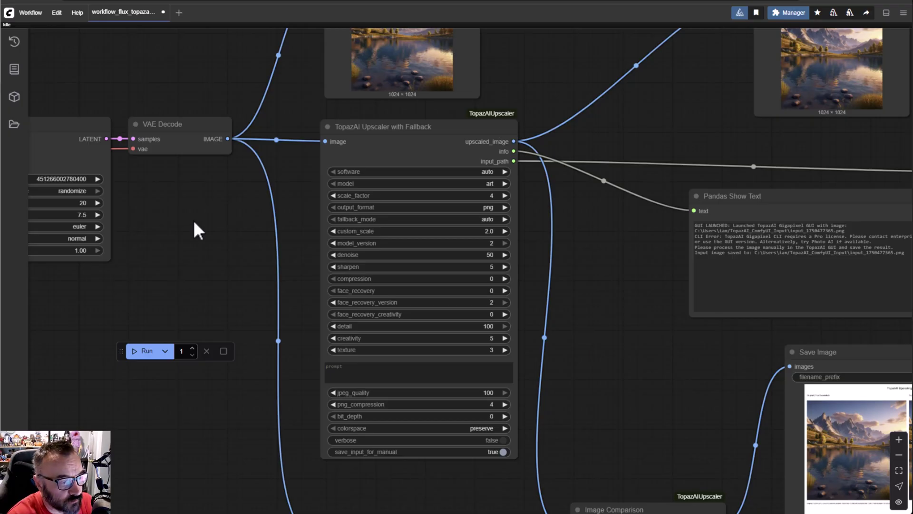
# - Examine the image generation chain from the checkpoint and prompt nodes through the KSampler and VAE Decode to the upscaler
pyautogui.moveTo(265, 229); pyautogui.dragTo(683, 210)
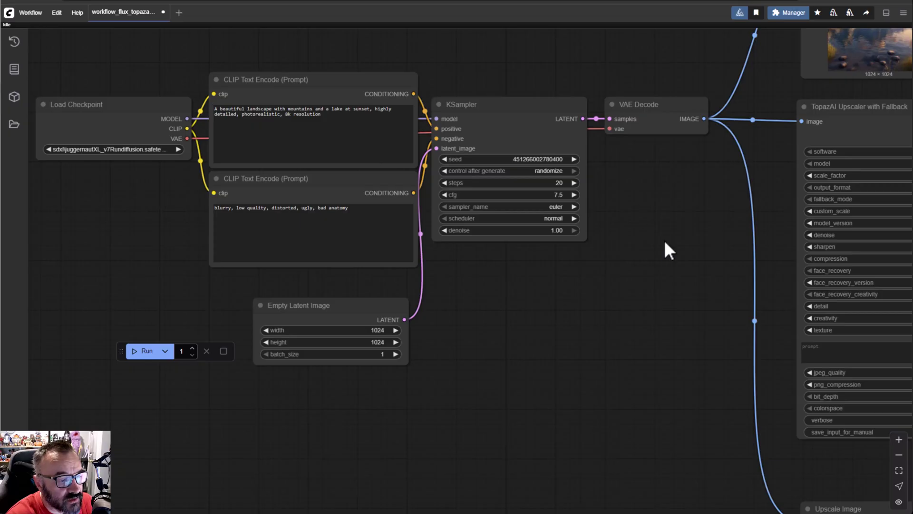
pyautogui.moveTo(664, 249); pyautogui.dragTo(401, 318)
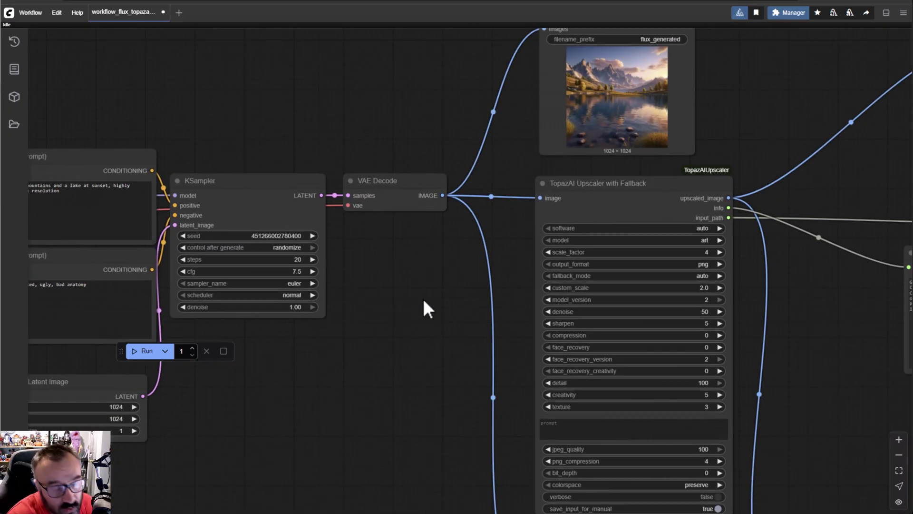
pyautogui.moveTo(402, 272); pyautogui.dragTo(601, 230)
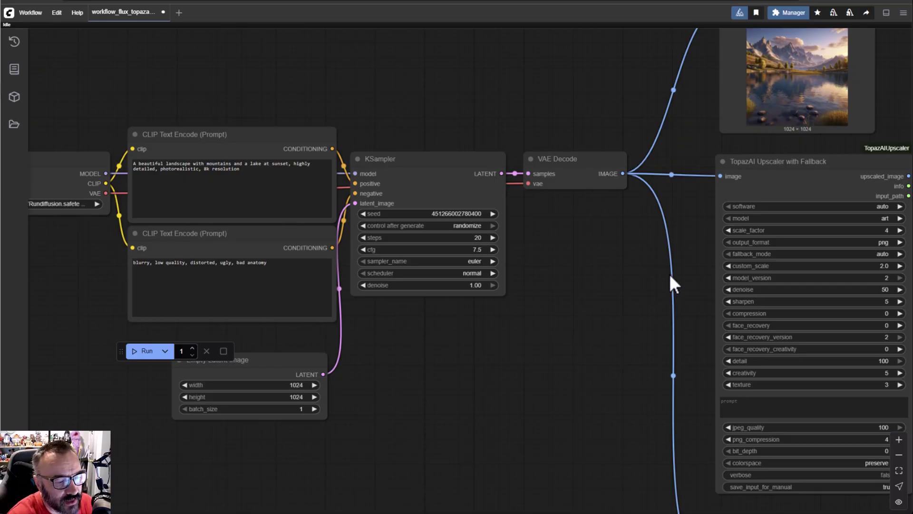
pyautogui.moveTo(569, 253); pyautogui.dragTo(262, 298)
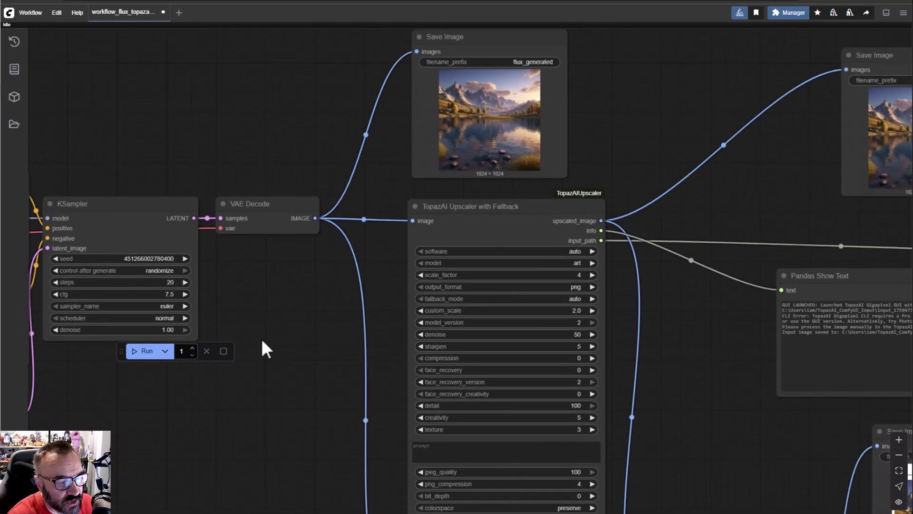
pyautogui.moveTo(261, 347); pyautogui.dragTo(461, 231)
pyautogui.moveTo(489, 271); pyautogui.dragTo(259, 361)
# - Inspect the generated landscape up close in the flux_generated Save Image node
pyautogui.scroll(10, 318, 120)
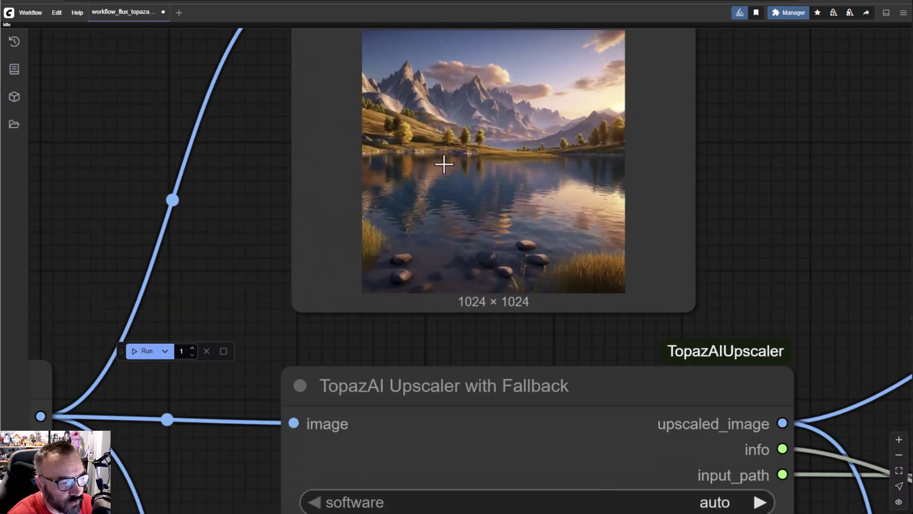
pyautogui.scroll(9, 515, 244)
pyautogui.scroll(-18, 515, 245)
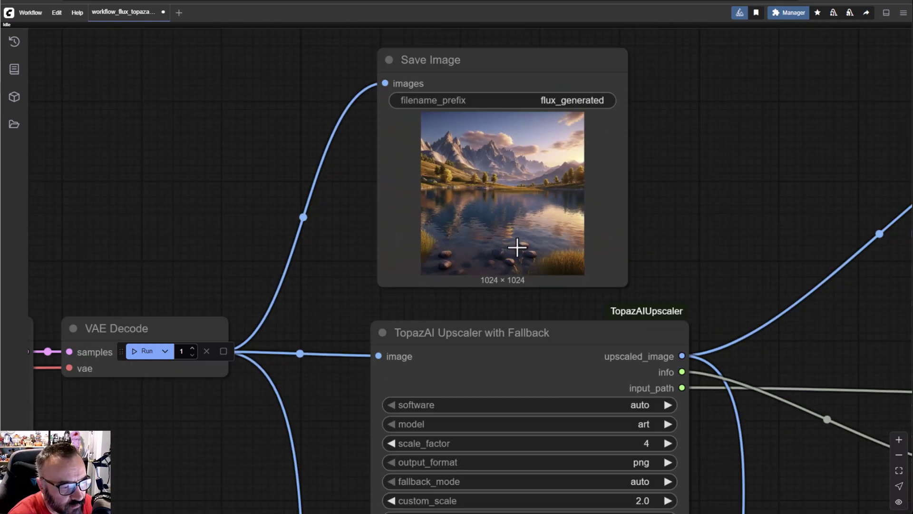
# - Review the settings of the TopazAI Upscaler with Fallback node, including the available software options
pyautogui.moveTo(380, 449); pyautogui.dragTo(300, 228)
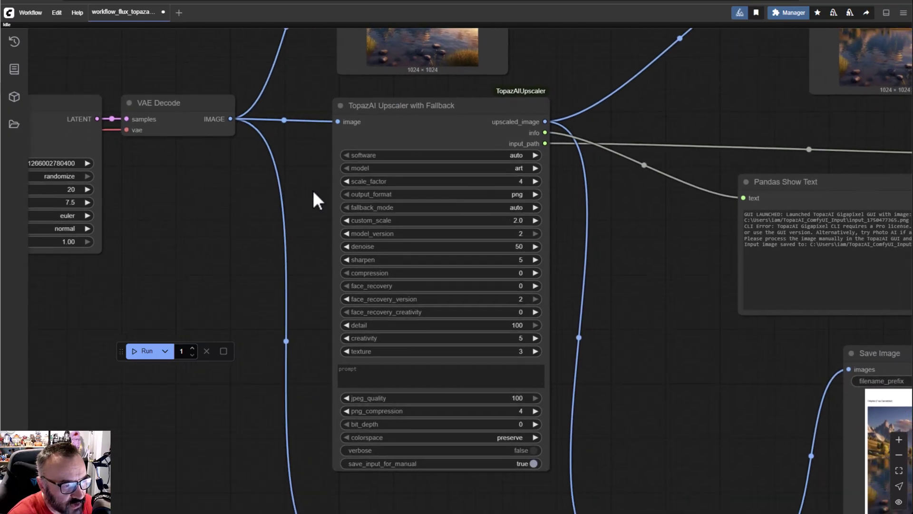
pyautogui.scroll(2, 440, 129)
pyautogui.moveTo(638, 301); pyautogui.dragTo(628, 250)
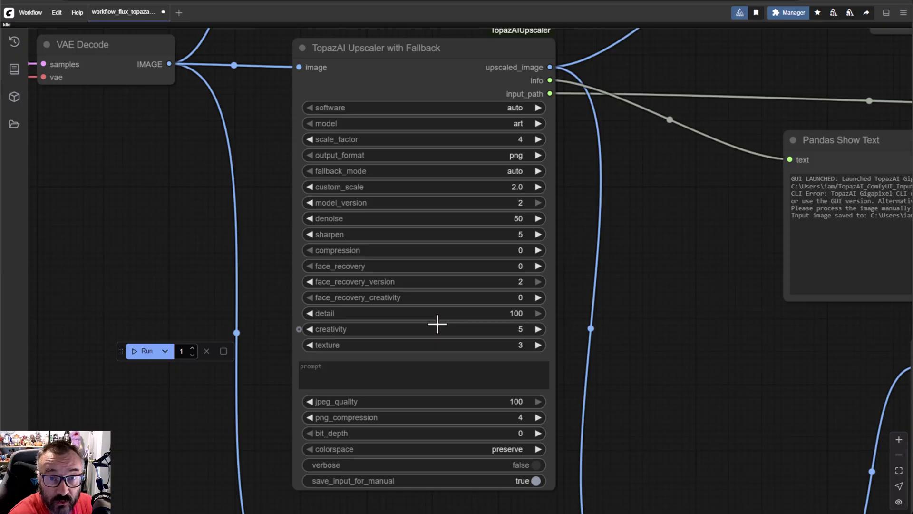
pyautogui.moveTo(642, 352); pyautogui.dragTo(665, 359)
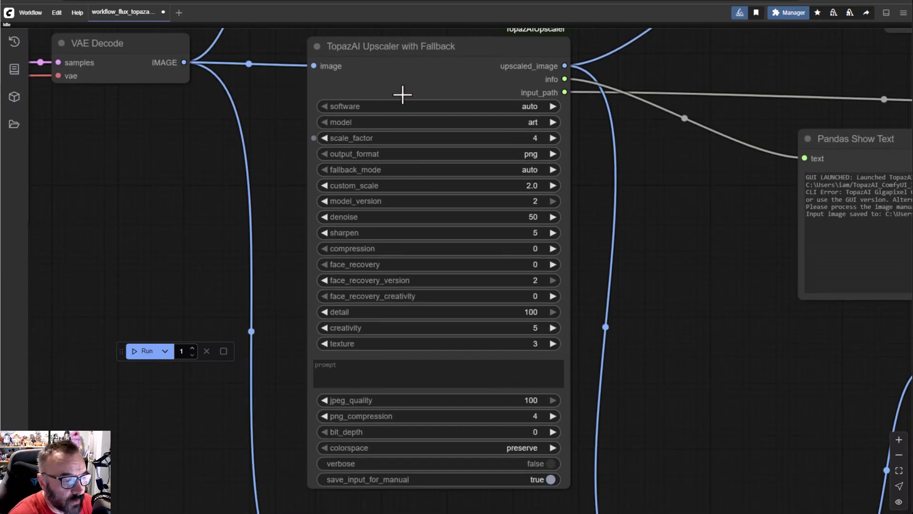
pyautogui.scroll(2, 413, 164)
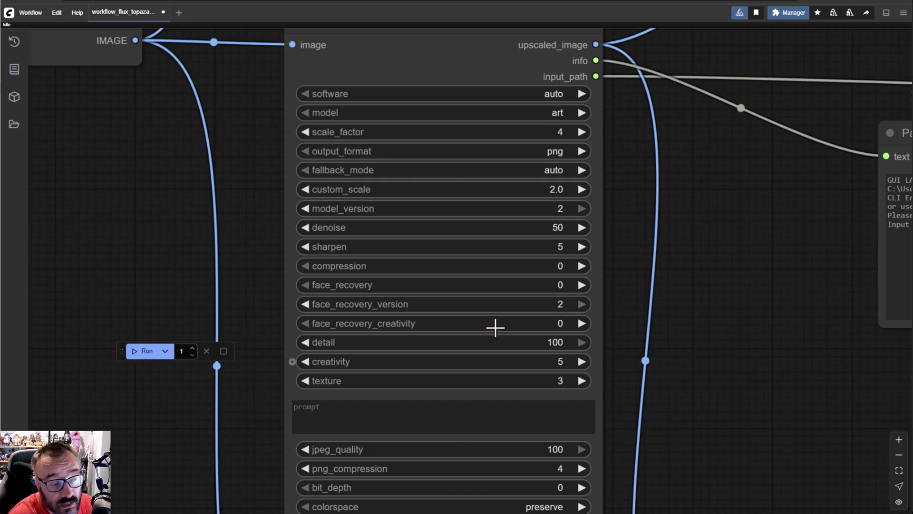
pyautogui.scroll(3, 493, 102)
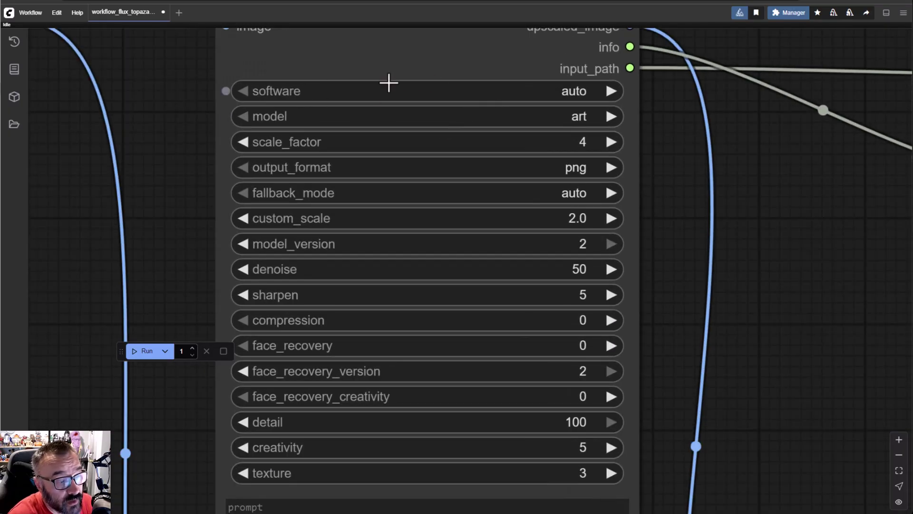
pyautogui.click(446, 91)
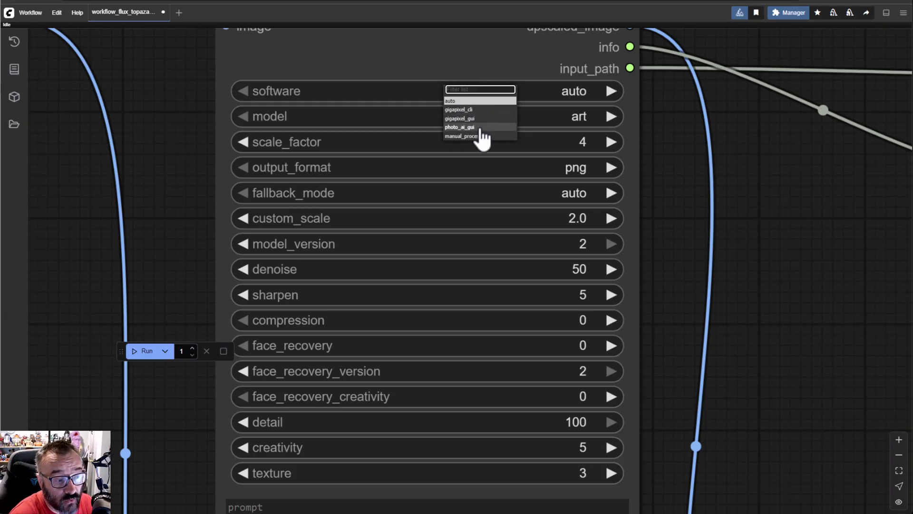
pyautogui.click(812, 278)
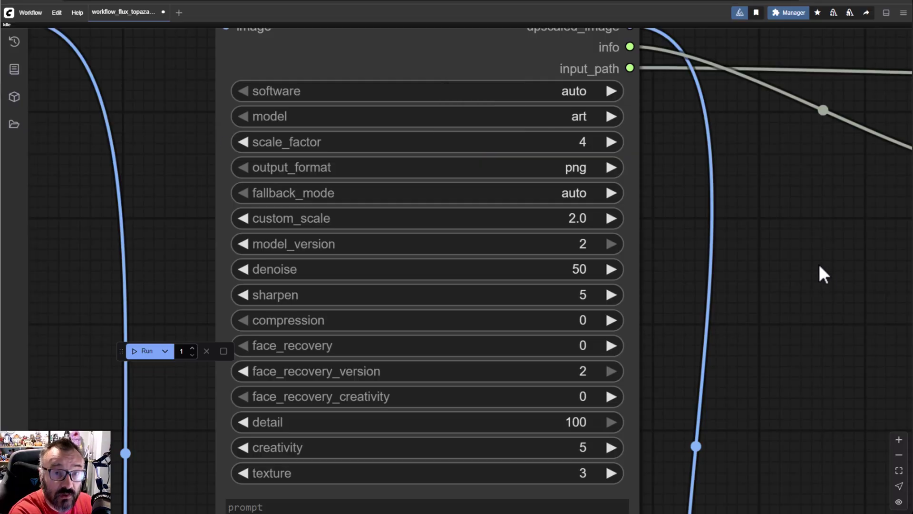
# - Trace the upscaler's upscaled_image, info and input_path outputs to their connected Save Image and Pandas Show Text nodes
pyautogui.scroll(-2, 806, 255)
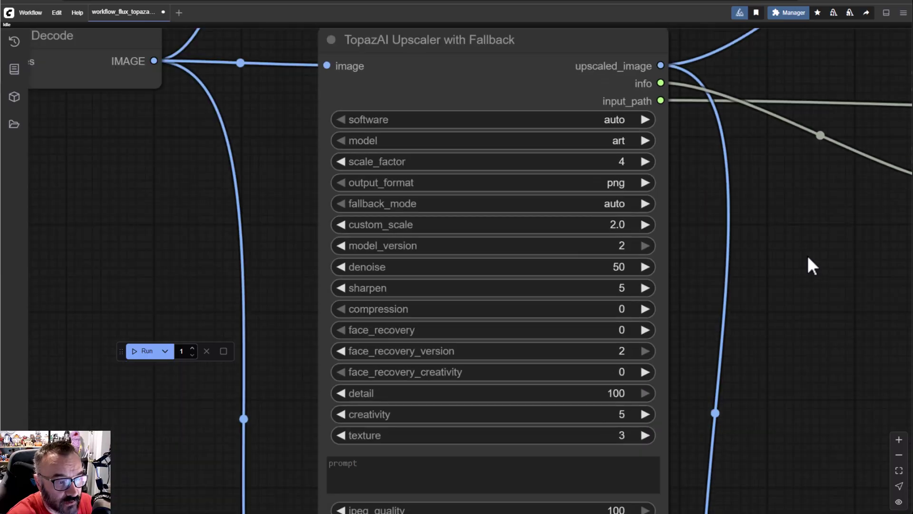
pyautogui.scroll(-3, 784, 246)
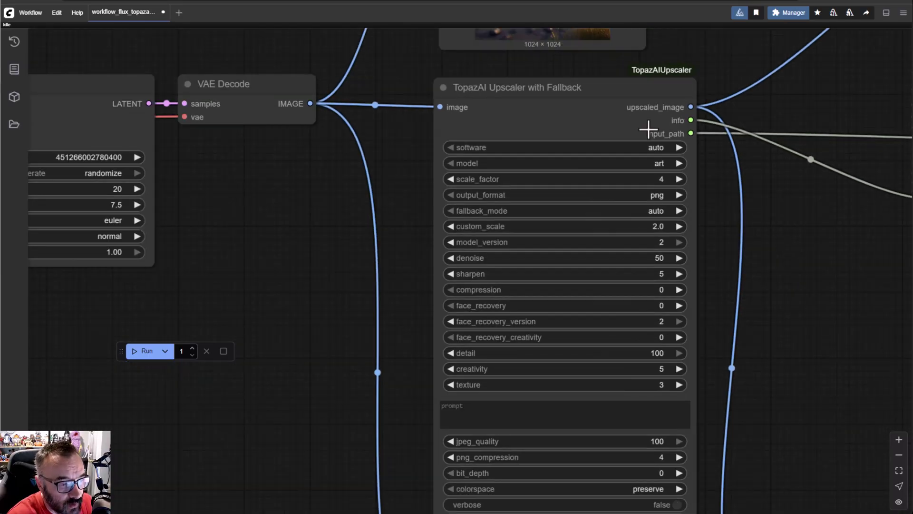
pyautogui.scroll(-2, 649, 126)
pyautogui.moveTo(710, 280); pyautogui.dragTo(447, 373)
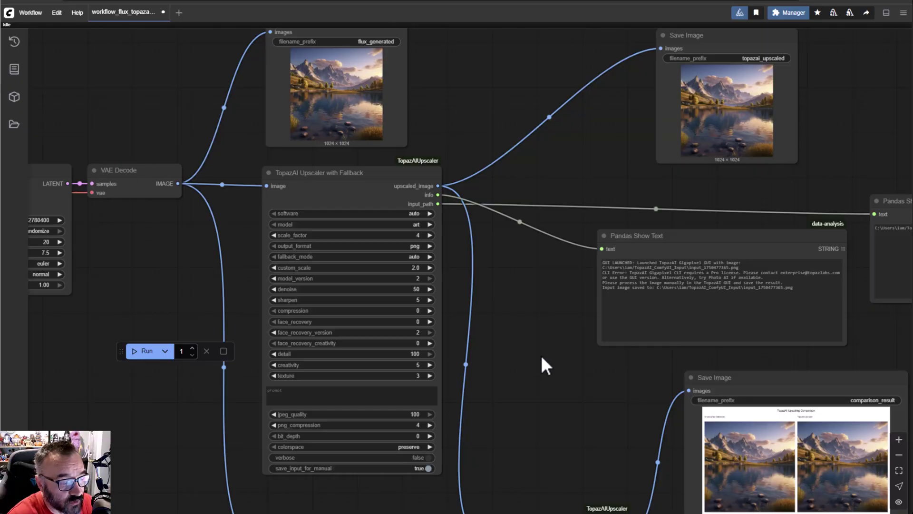
# - Find the Upscale Image and Image Comparison nodes and shift the Image Comparison node slightly toward the comparison_result Save Image node
pyautogui.moveTo(544, 367); pyautogui.dragTo(591, 44)
pyautogui.scroll(1, 360, 338)
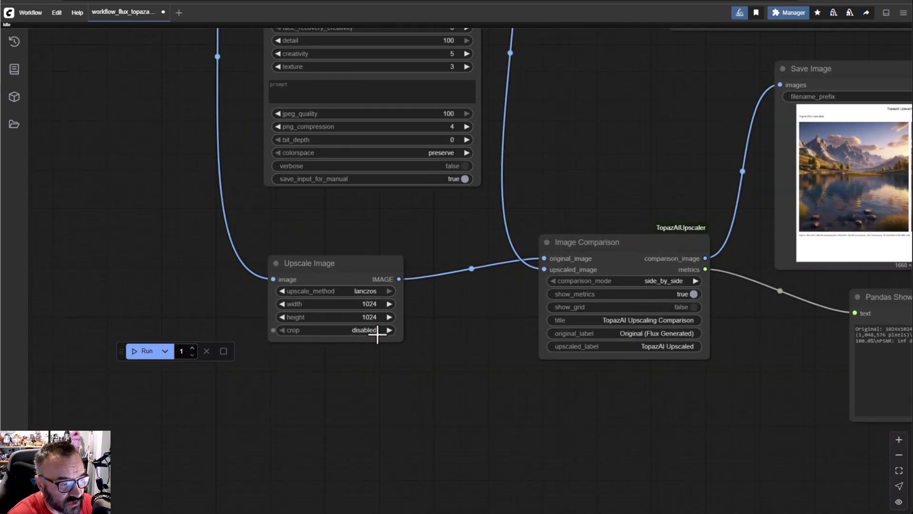
pyautogui.moveTo(446, 357); pyautogui.dragTo(212, 442)
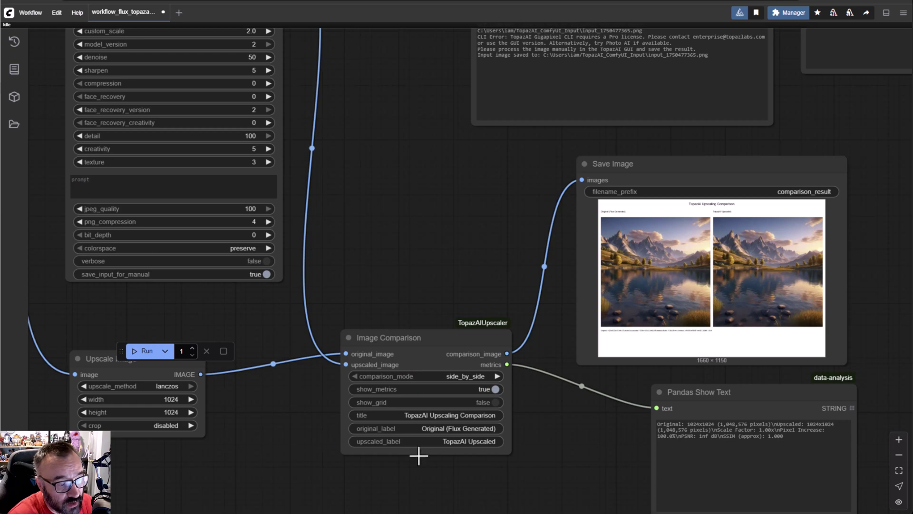
pyautogui.moveTo(438, 343); pyautogui.dragTo(446, 340)
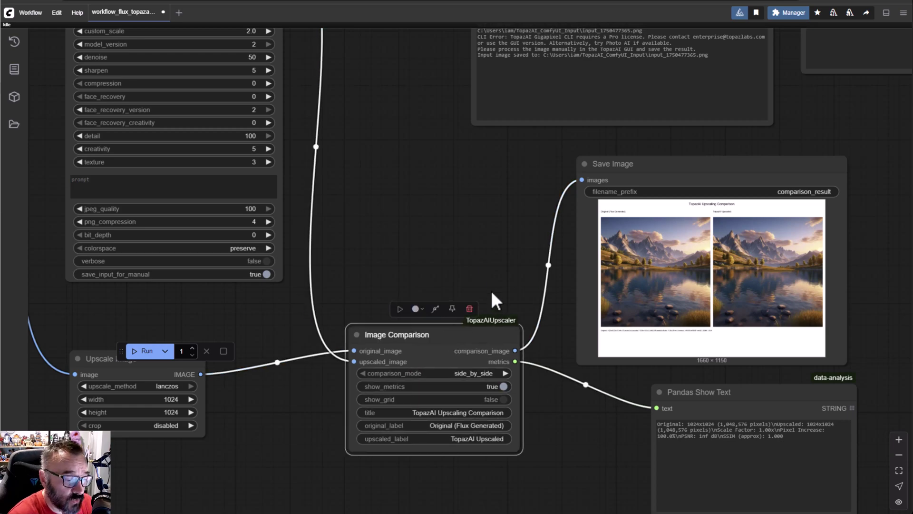
# - Inspect the side-by-side comparison of the original and upscaled images in the comparison_result Save Image node
pyautogui.moveTo(512, 212); pyautogui.dragTo(414, 163)
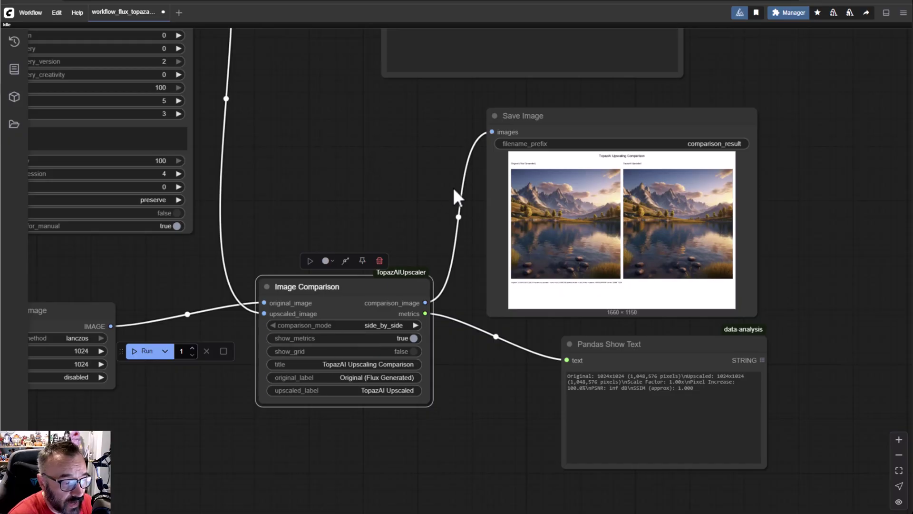
pyautogui.scroll(-3, 452, 186)
pyautogui.scroll(10, 471, 180)
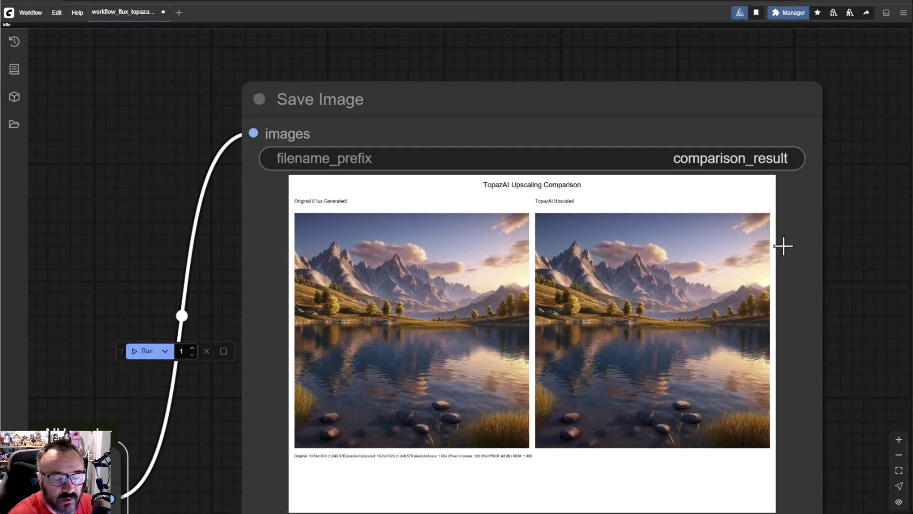
pyautogui.scroll(-2, 783, 246)
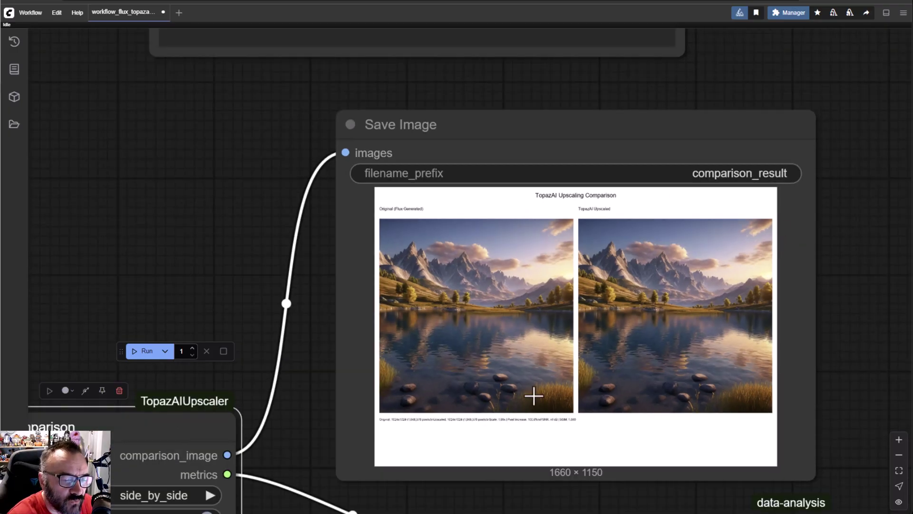
pyautogui.scroll(3, 616, 326)
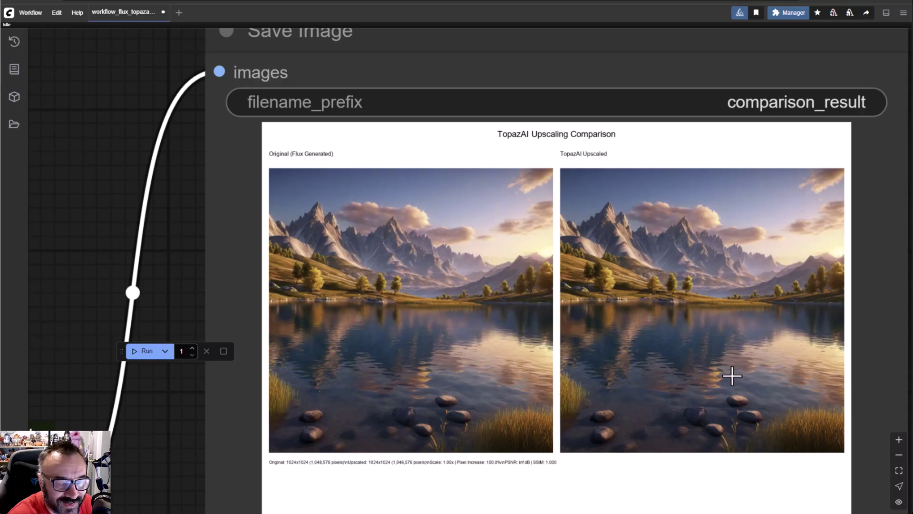
pyautogui.scroll(-1, 732, 376)
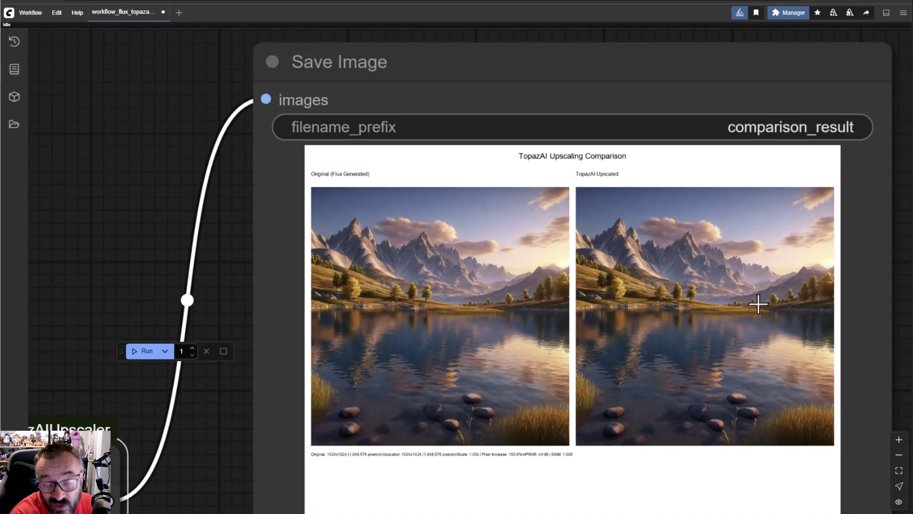
pyautogui.scroll(-5, 758, 303)
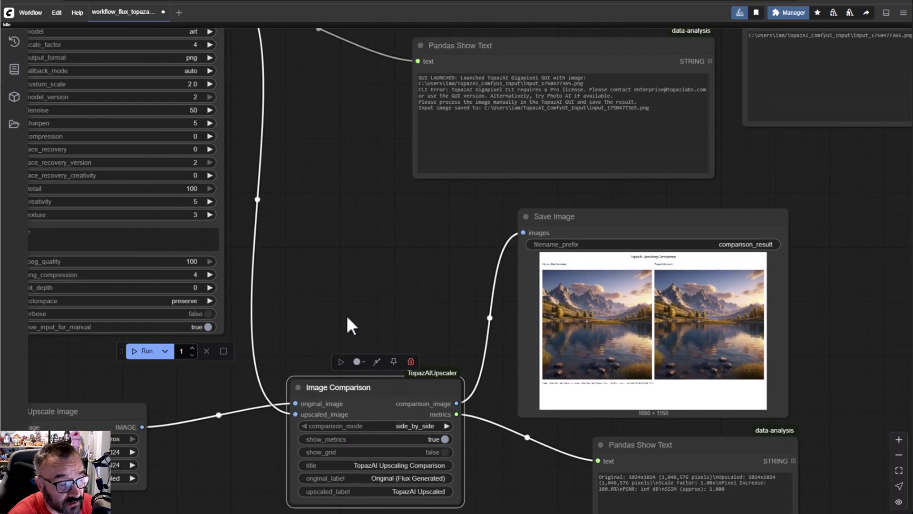
# - Read the upscaler's info output in the connected Pandas Show Text node
pyautogui.moveTo(346, 322); pyautogui.dragTo(264, 351)
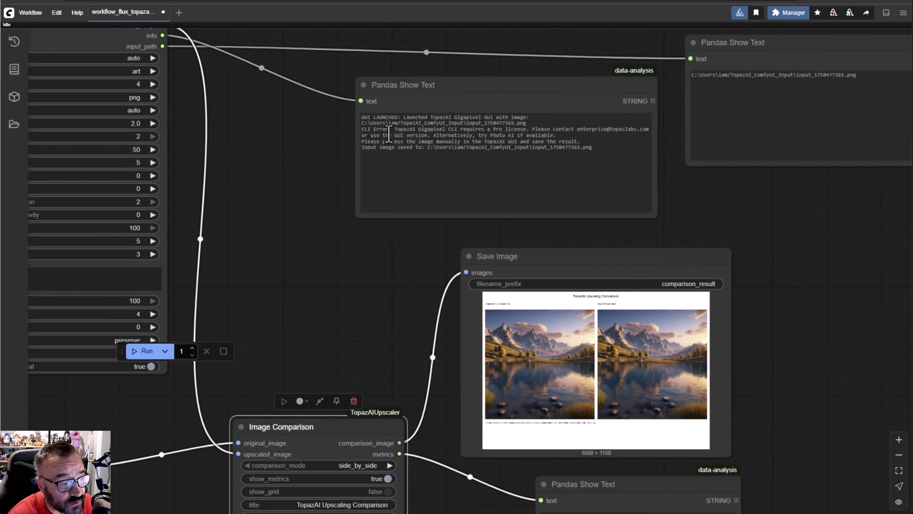
pyautogui.scroll(2, 388, 134)
pyautogui.moveTo(264, 143); pyautogui.dragTo(422, 356)
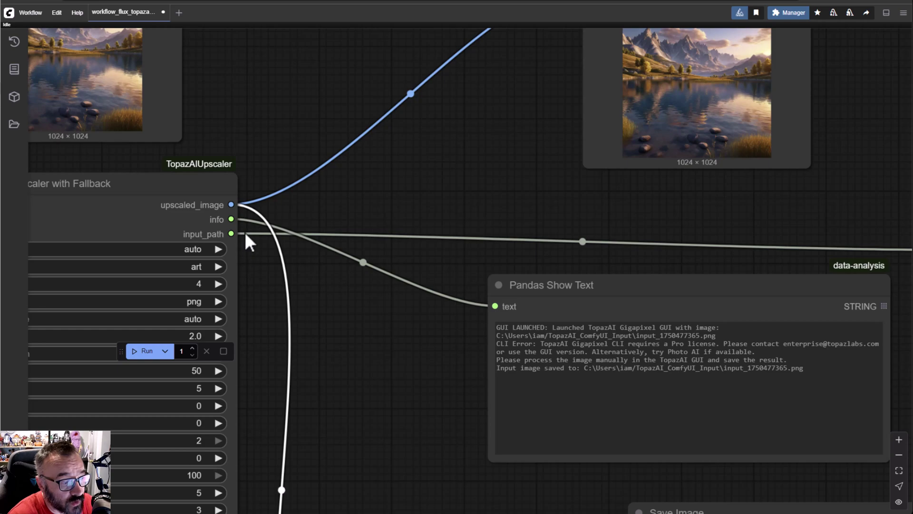
pyautogui.scroll(-3, 552, 352)
pyautogui.scroll(5, 561, 373)
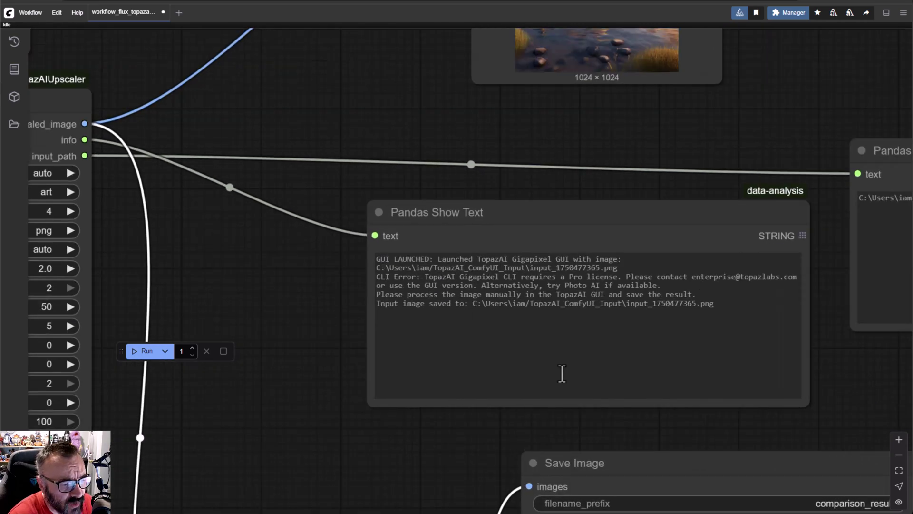
# - Highlight the saved input image path in the info Pandas Show Text node and read the full Gigapixel launch message
pyautogui.moveTo(404, 251); pyautogui.dragTo(830, 250)
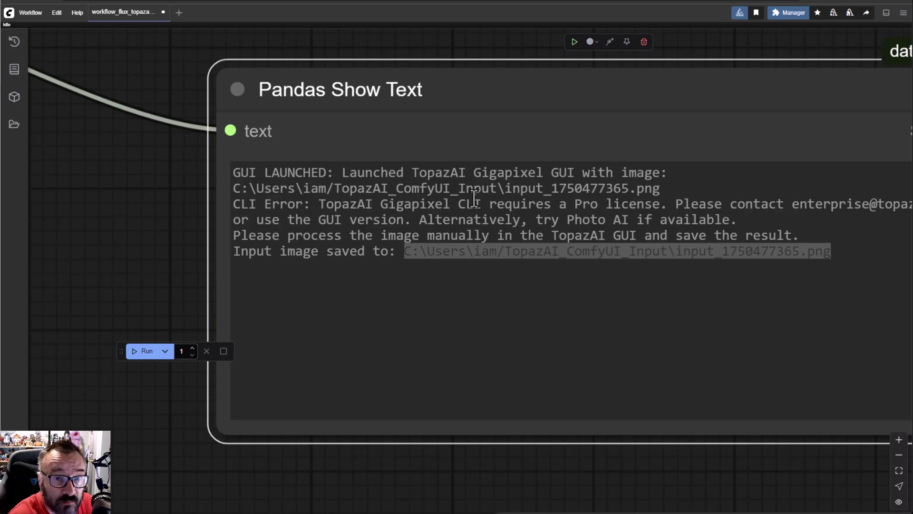
pyautogui.click(578, 272)
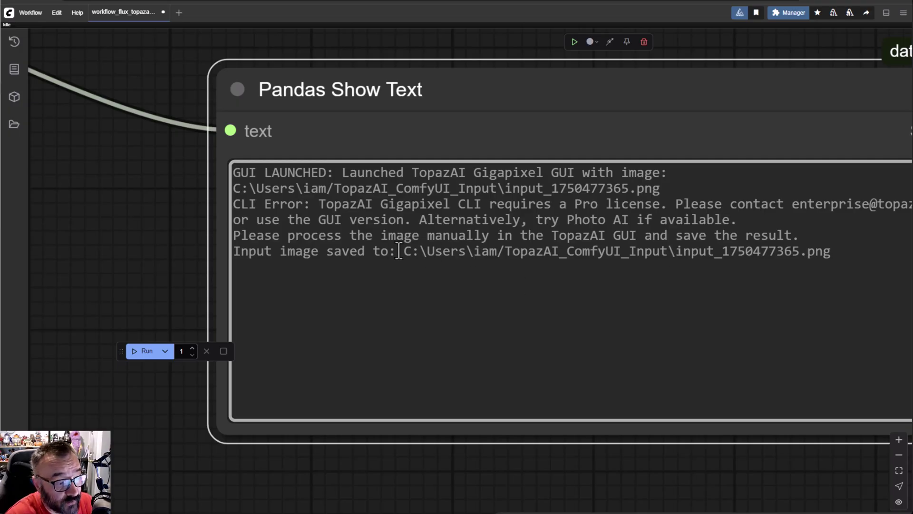
pyautogui.moveTo(404, 252); pyautogui.dragTo(840, 253)
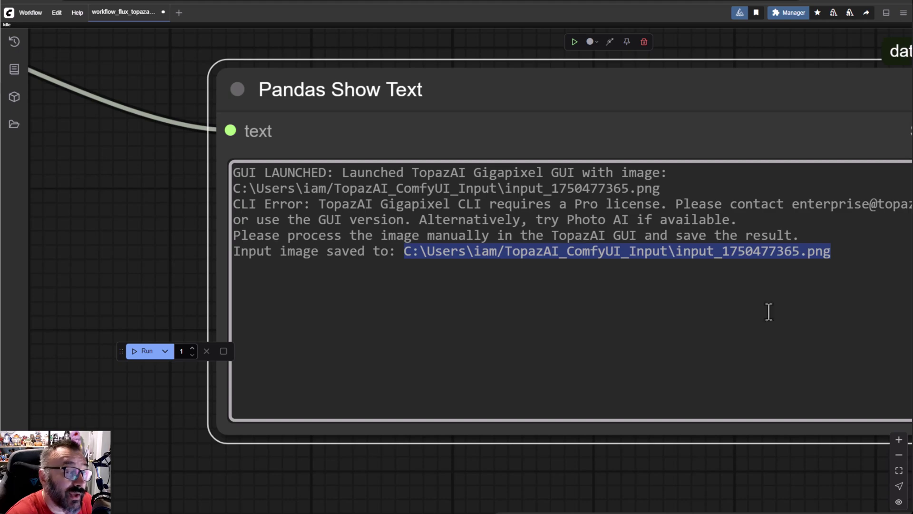
pyautogui.scroll(-2, 589, 317)
pyautogui.scroll(2, 589, 317)
pyautogui.scroll(1, 589, 316)
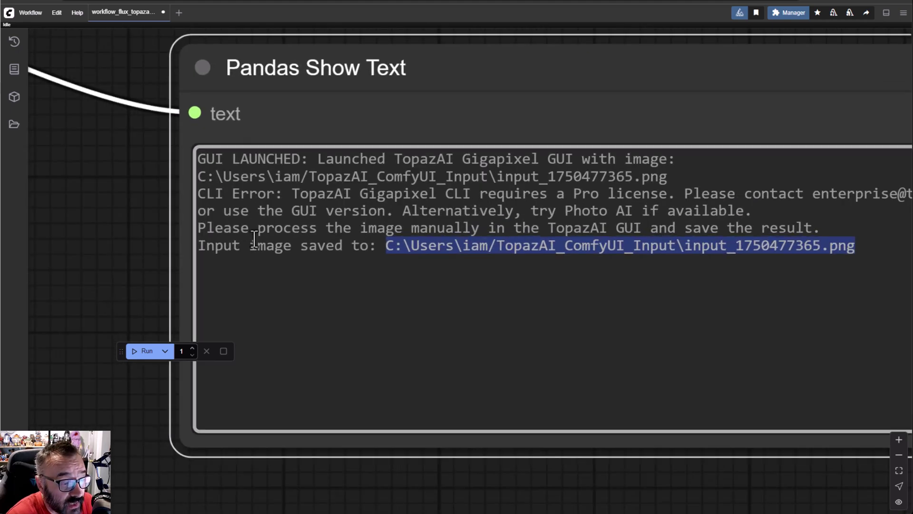
pyautogui.click(218, 161)
pyautogui.moveTo(207, 161); pyautogui.dragTo(679, 233)
pyautogui.click(661, 250)
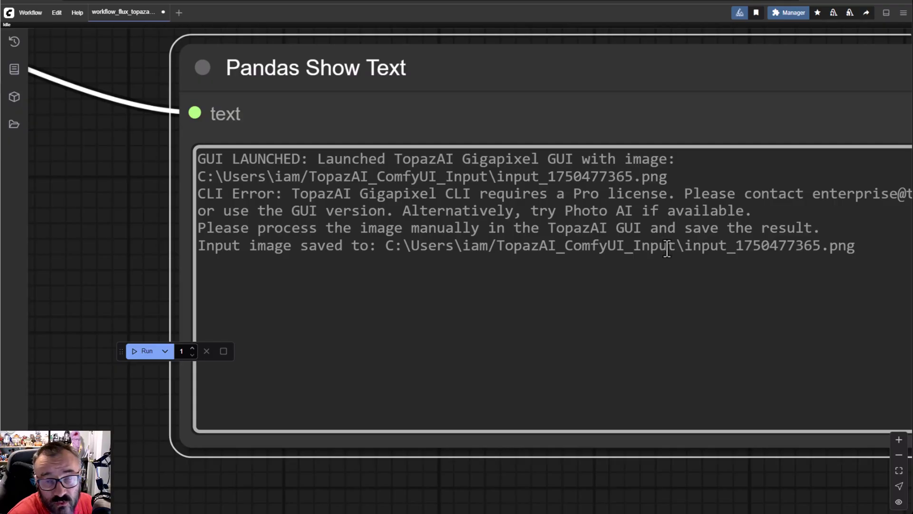
# - Read the Image Comparison metrics in the connected Pandas Show Text node and look over the comparison section
pyautogui.scroll(-12, 662, 250)
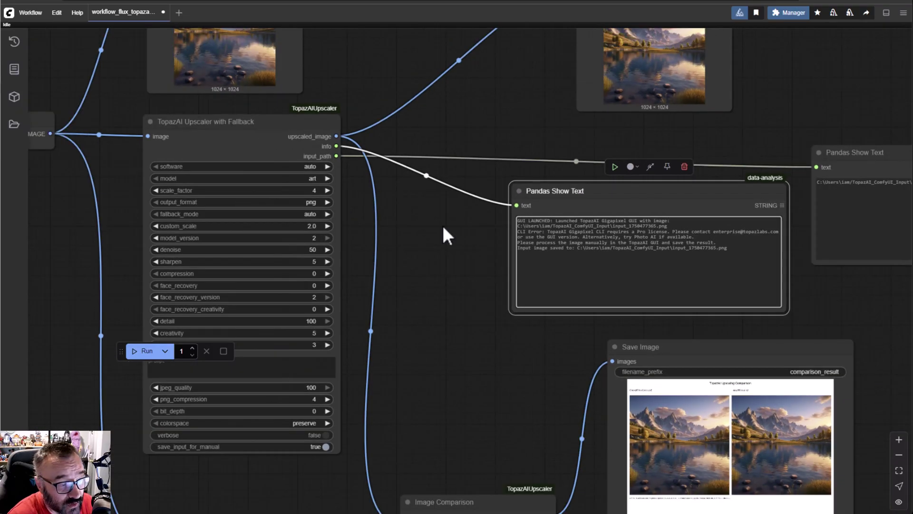
pyautogui.moveTo(444, 234); pyautogui.dragTo(328, 168)
pyautogui.moveTo(748, 356); pyautogui.dragTo(723, 199)
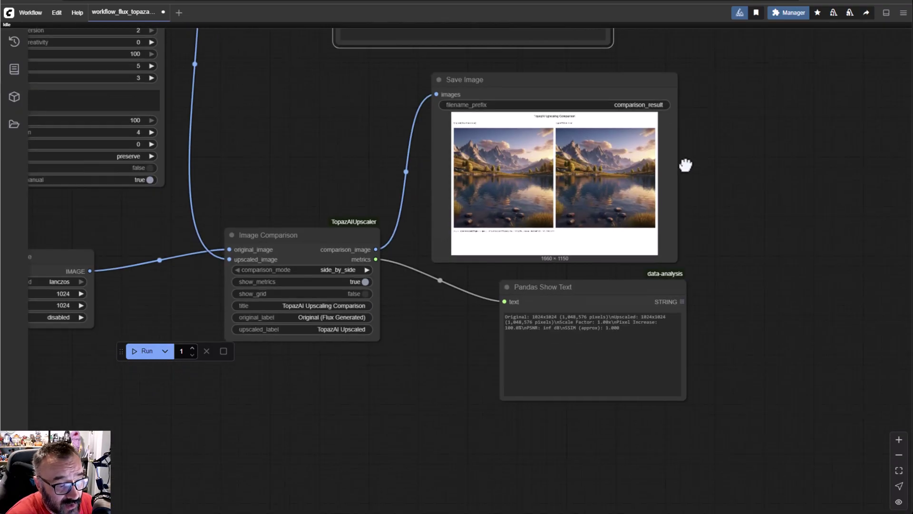
pyautogui.scroll(8, 566, 361)
pyautogui.moveTo(684, 292); pyautogui.dragTo(379, 241)
pyautogui.scroll(-5, 292, 275)
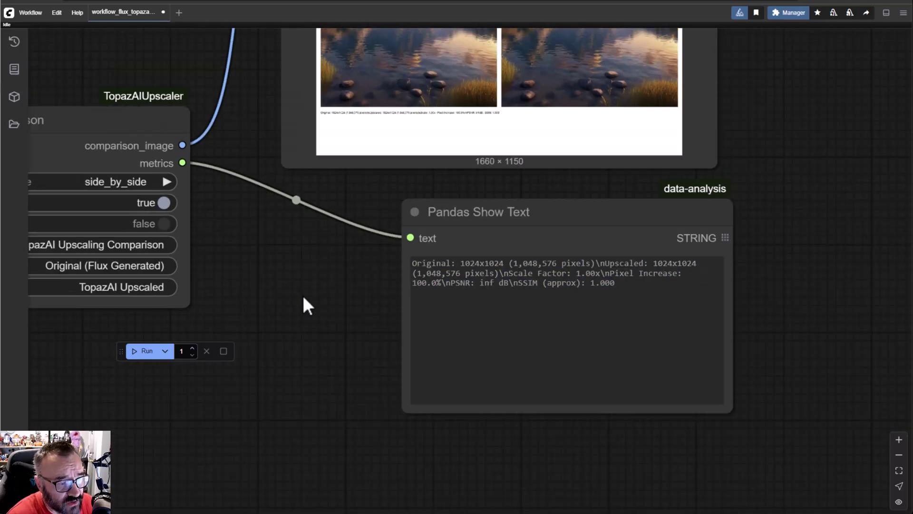
pyautogui.scroll(2, 456, 205)
pyautogui.moveTo(574, 302); pyautogui.dragTo(596, 419)
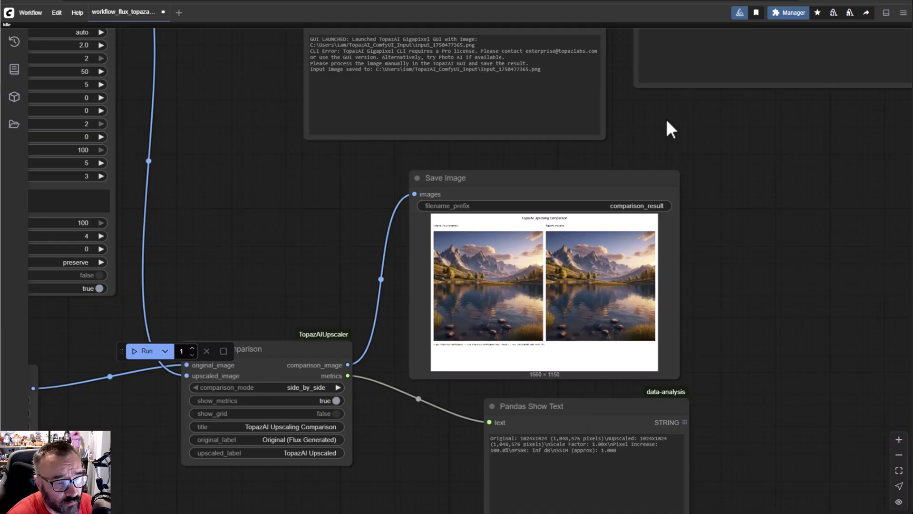
pyautogui.scroll(-3, 666, 127)
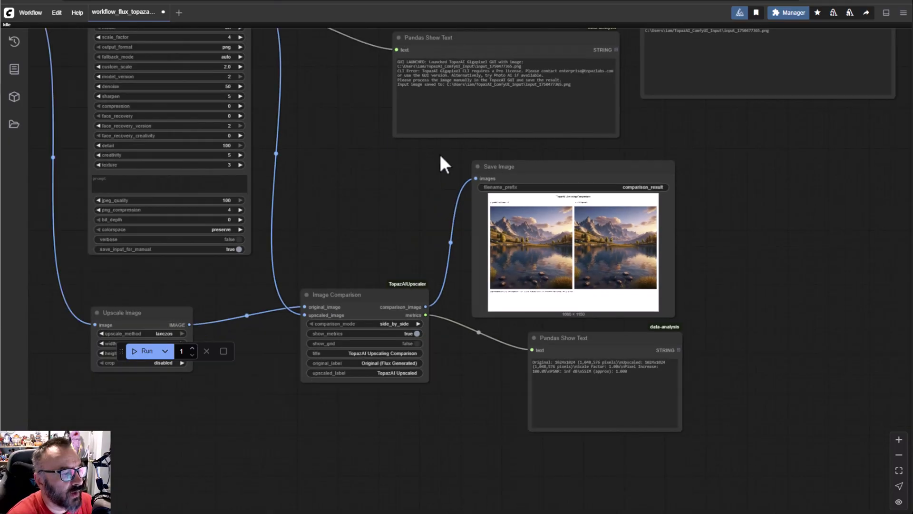
pyautogui.moveTo(381, 125); pyautogui.dragTo(473, 232)
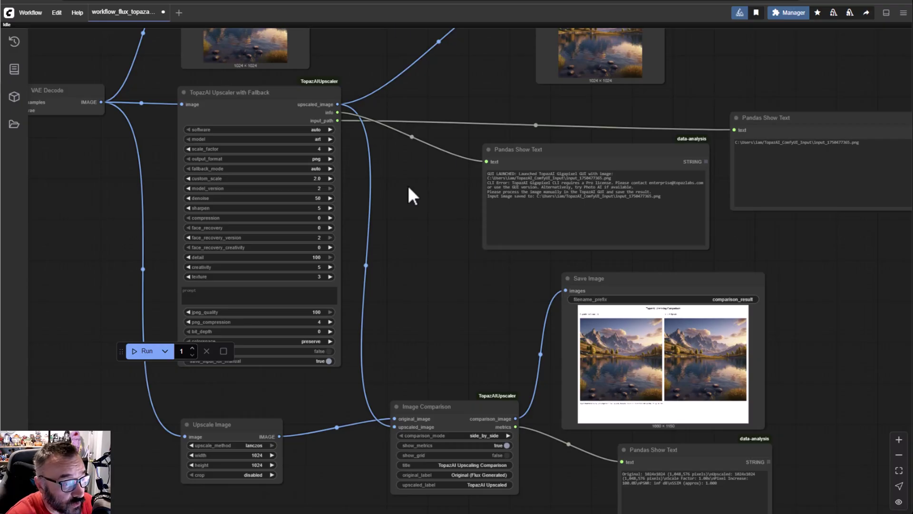
# - Run the workflow once to generate a new landscape image and pass it to the TopazAI upscaler
pyautogui.moveTo(409, 195); pyautogui.dragTo(736, 256)
pyautogui.scroll(-2, 359, 317)
pyautogui.scroll(-1, 380, 305)
pyautogui.moveTo(408, 294); pyautogui.dragTo(298, 255)
pyautogui.scroll(5, 116, 266)
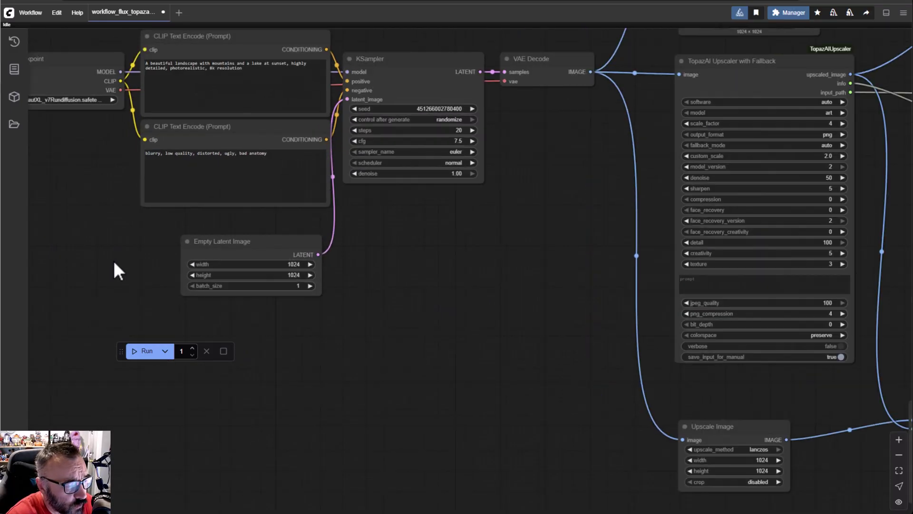
pyautogui.click(138, 352)
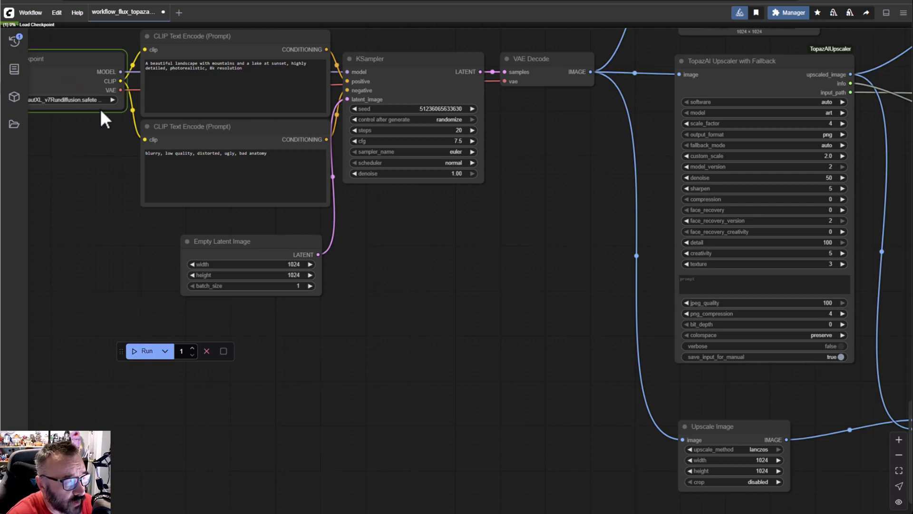
pyautogui.moveTo(495, 159); pyautogui.dragTo(239, 402)
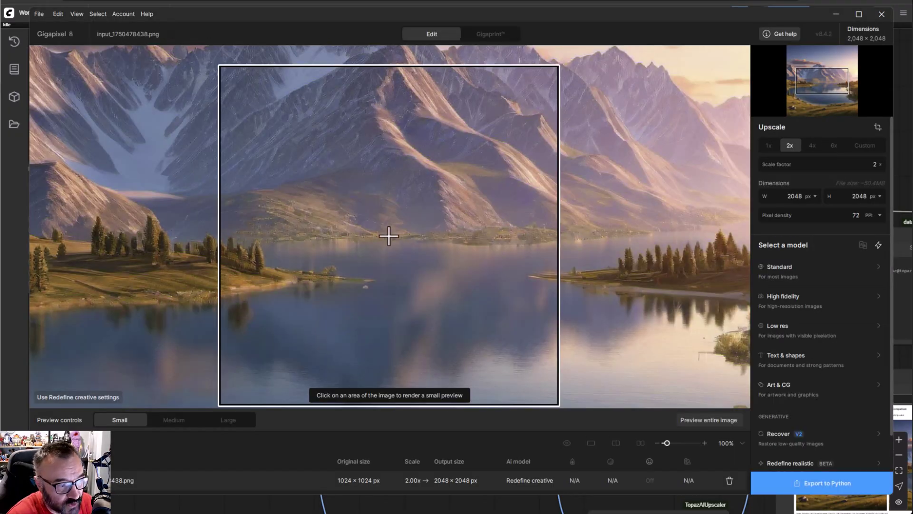
# - In Topaz Gigapixel, choose the Redefine creative model with High creativity and export the image to Python
pyautogui.scroll(-5, 375, 238)
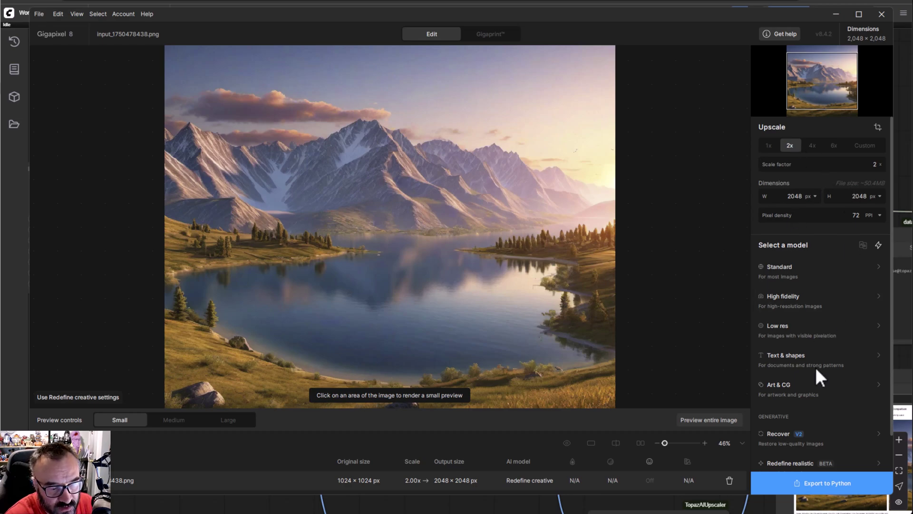
pyautogui.scroll(-1, 830, 420)
pyautogui.click(780, 457)
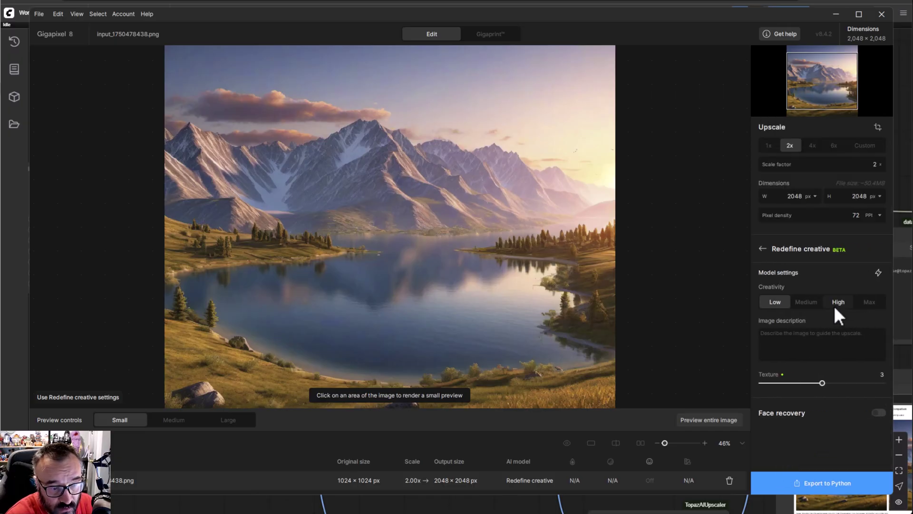
pyautogui.click(834, 305)
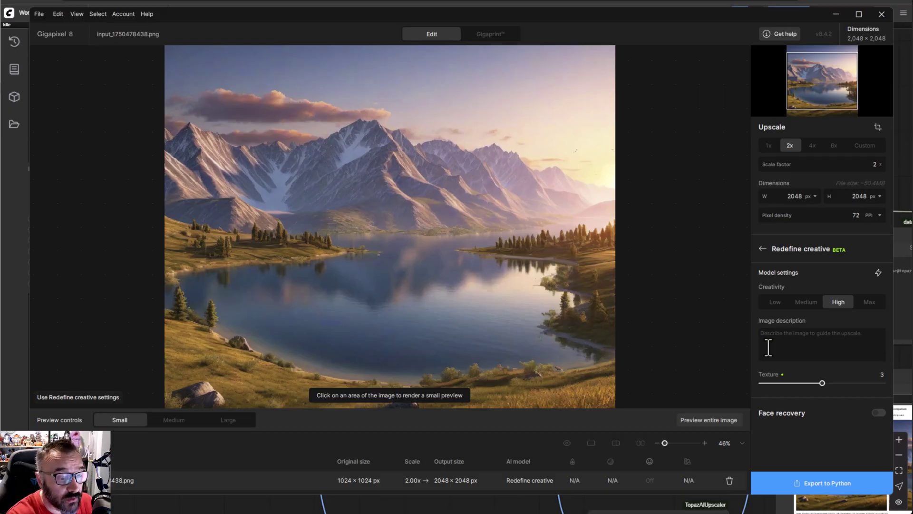
pyautogui.click(814, 484)
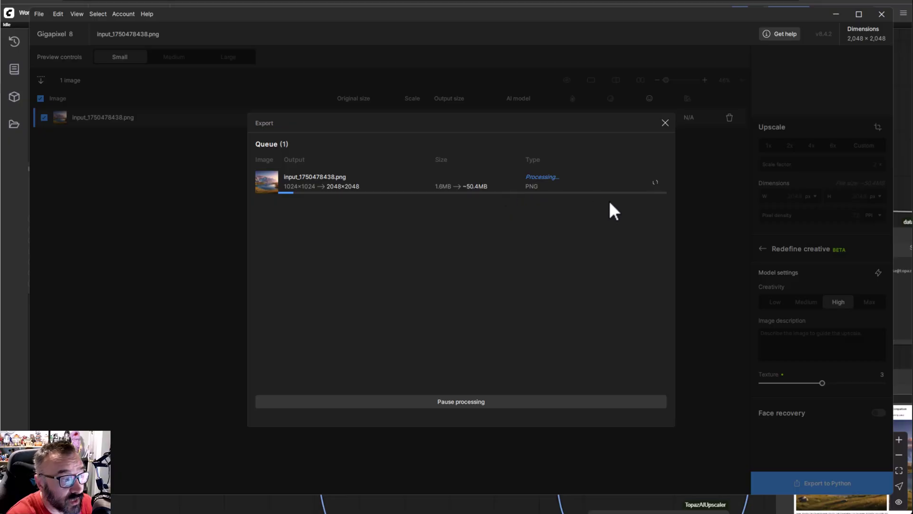
# - Switch back to ComfyUI and review the TopazAI Upscaler with Fallback parameters and its connections to the comparison nodes
pyautogui.hotkey('alt', 'Tab')
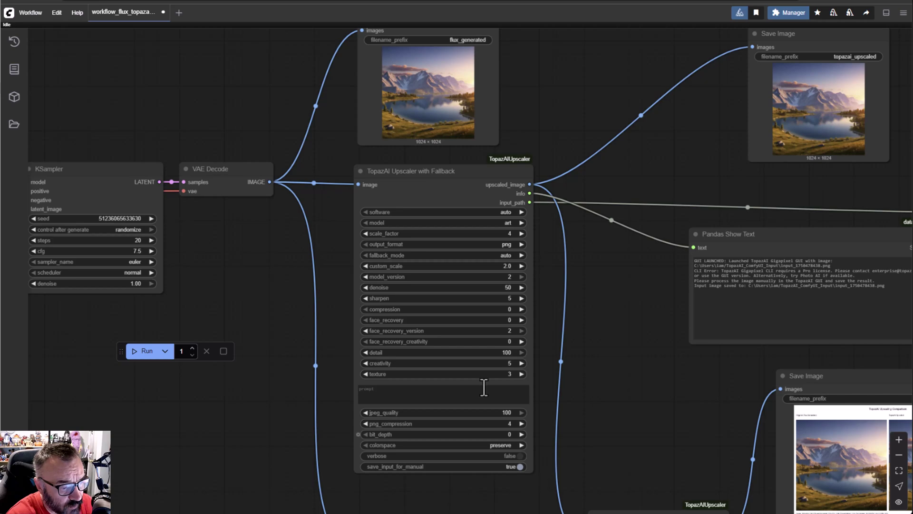
pyautogui.scroll(4, 451, 259)
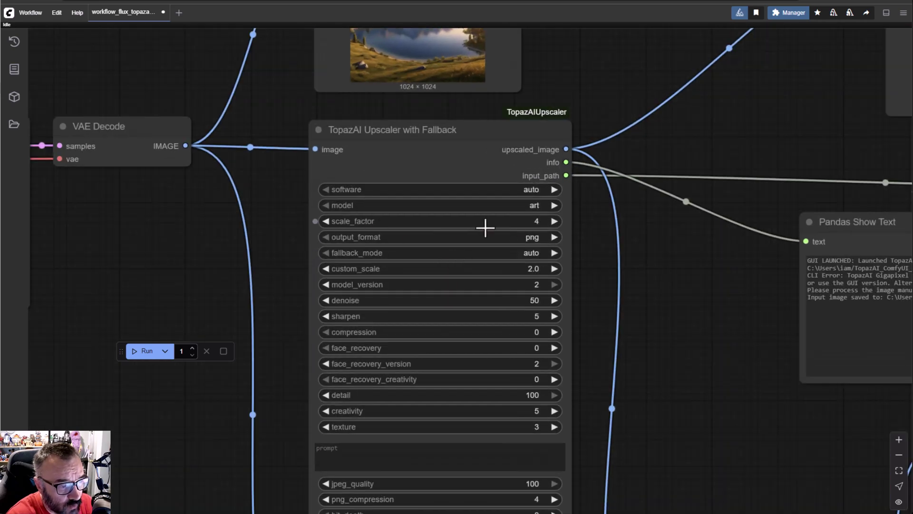
pyautogui.scroll(1, 485, 228)
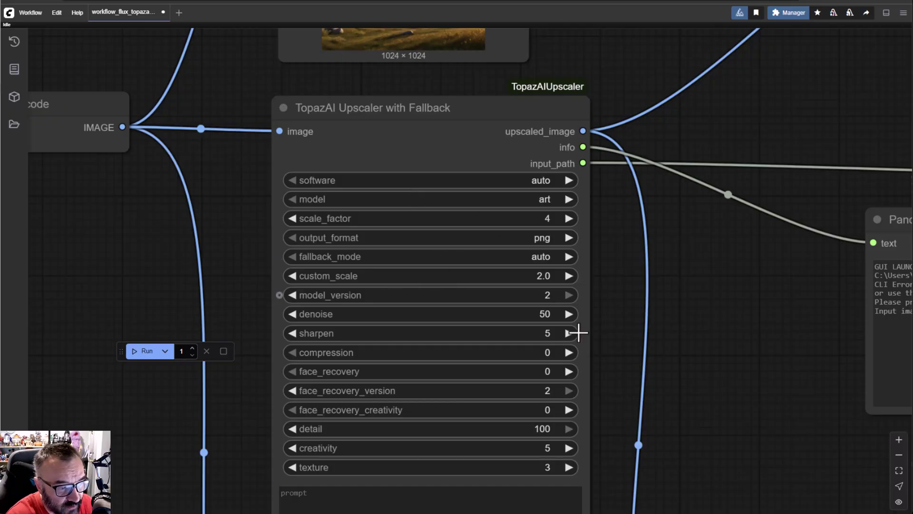
pyautogui.scroll(-3, 618, 369)
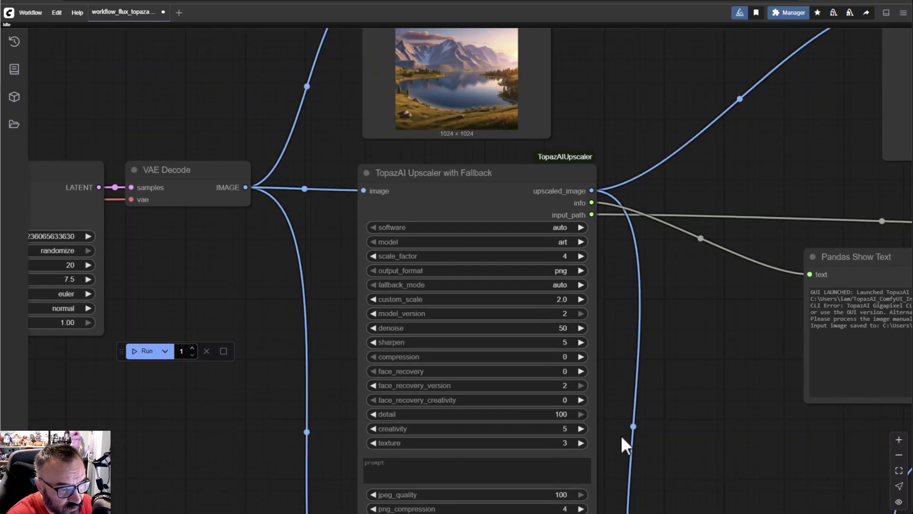
pyautogui.moveTo(621, 440); pyautogui.dragTo(591, 169)
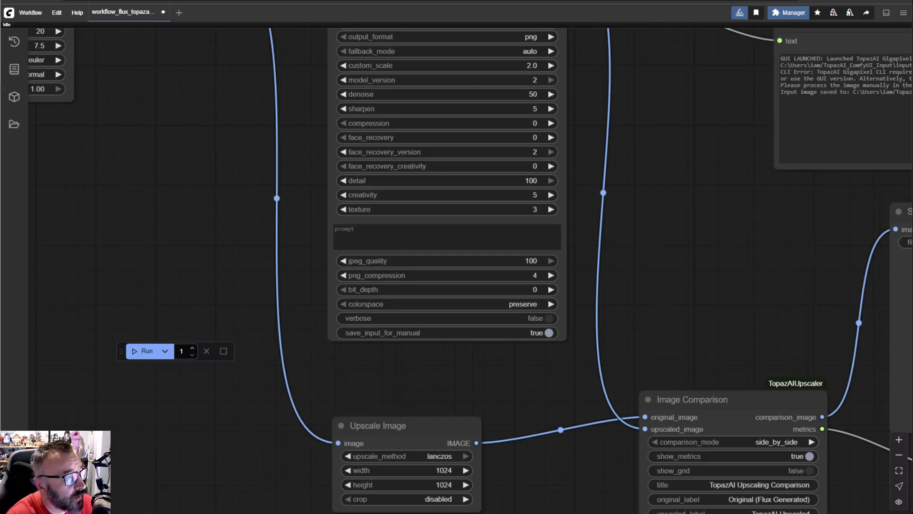
pyautogui.scroll(2, 581, 306)
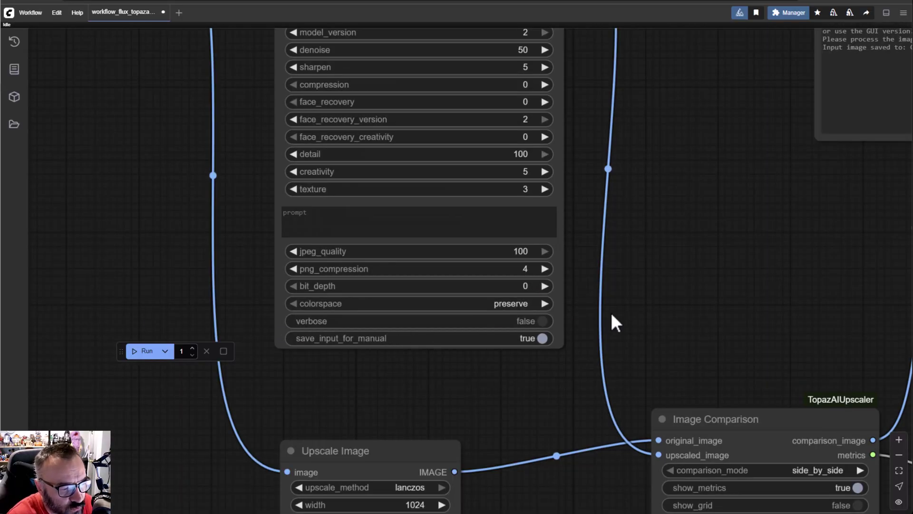
pyautogui.scroll(-3, 611, 316)
pyautogui.moveTo(672, 245); pyautogui.dragTo(530, 316)
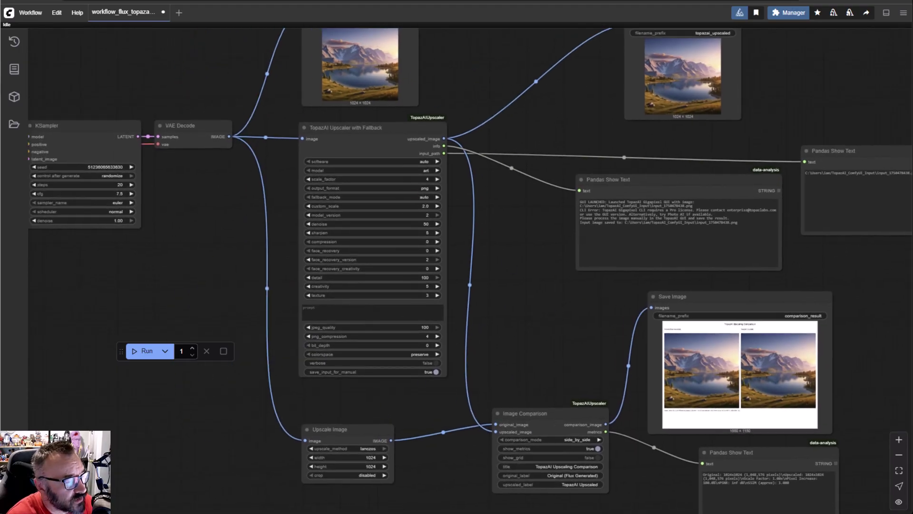
# - Read the new run's saved input image path in the info Pandas Show Text node
pyautogui.scroll(3, 769, 207)
pyautogui.scroll(-2, 540, 259)
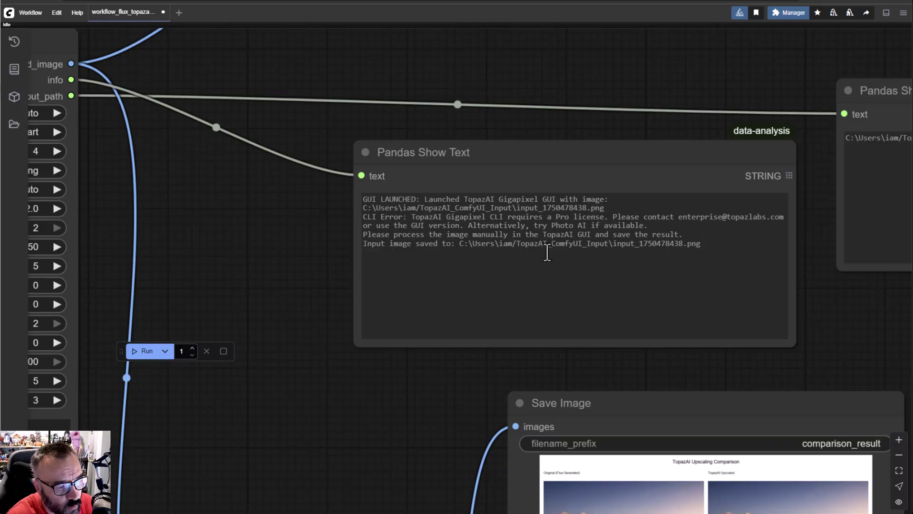
pyautogui.scroll(3, 546, 253)
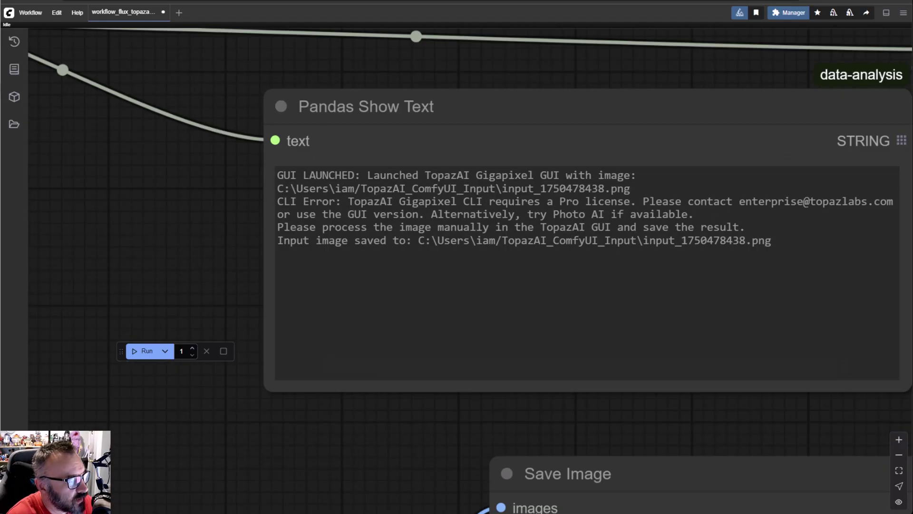
# - Bring up the TopazAI_ComfyUI_Input folder in File Explorer and view input_1750478438.png in a fully visible image viewer window
pyautogui.moveTo(0, 124); pyautogui.dragTo(264, 13)
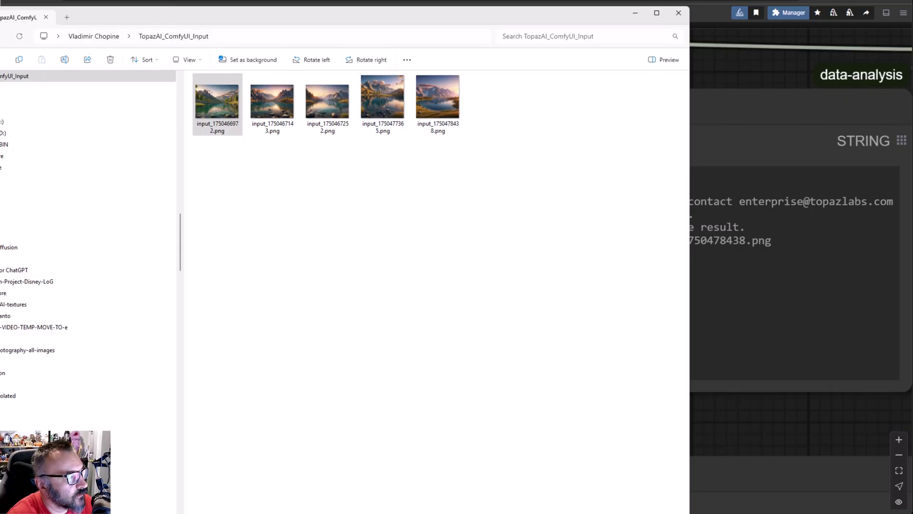
pyautogui.click(616, 232)
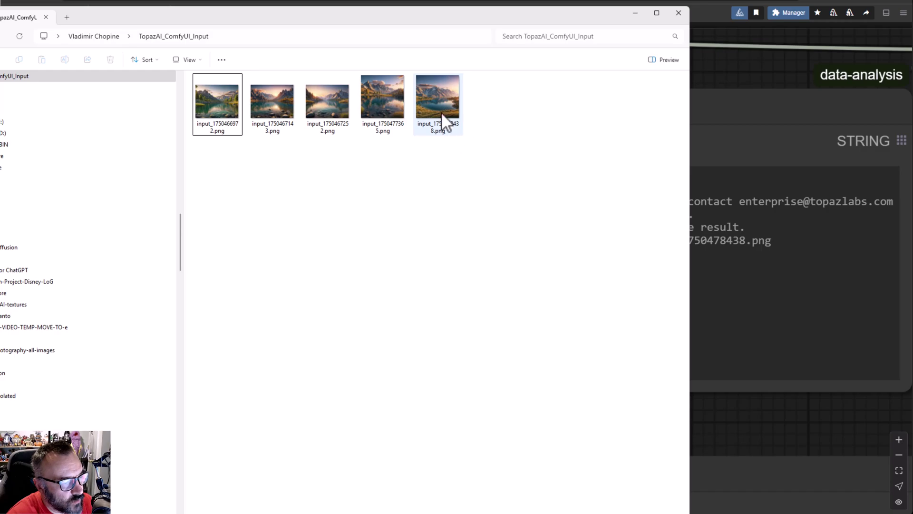
pyautogui.click(438, 116)
pyautogui.doubleClick(438, 109)
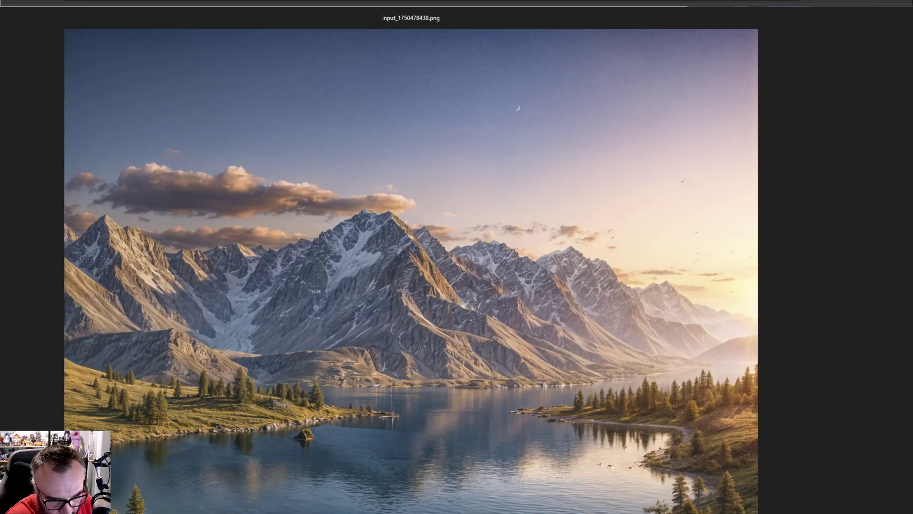
pyautogui.press('Escape')
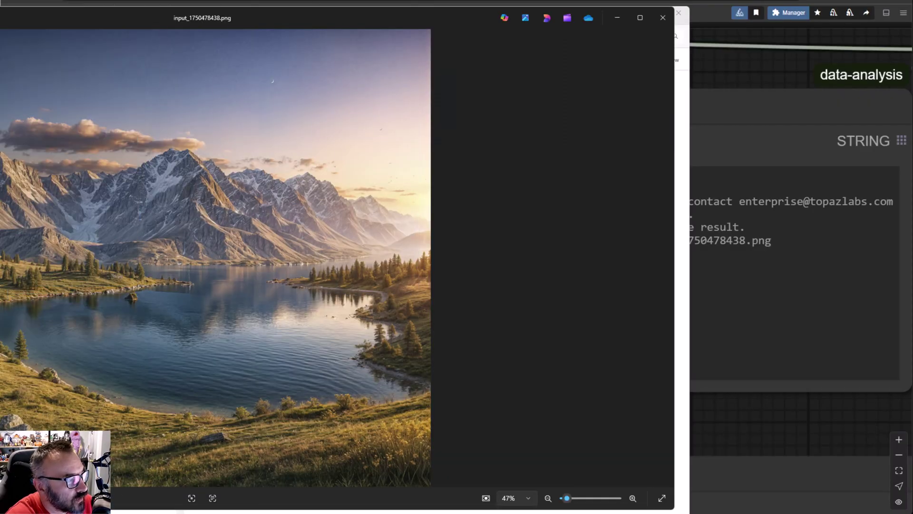
pyautogui.moveTo(92, 21); pyautogui.dragTo(271, 17)
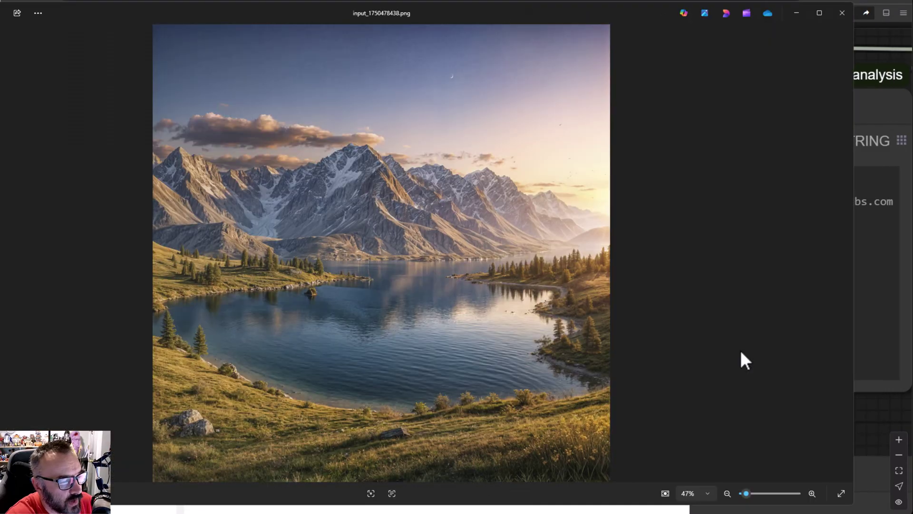
# - Browse through the other images in the TopazAI_ComfyUI_Input folder, comparing the newest one with input_1750477365.png
pyautogui.press('Right')
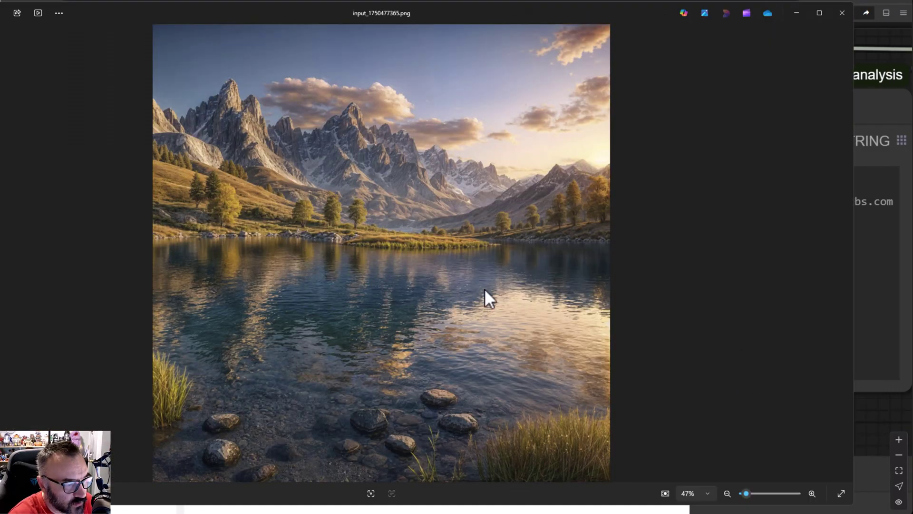
pyautogui.press('Left')
pyautogui.press('Right')
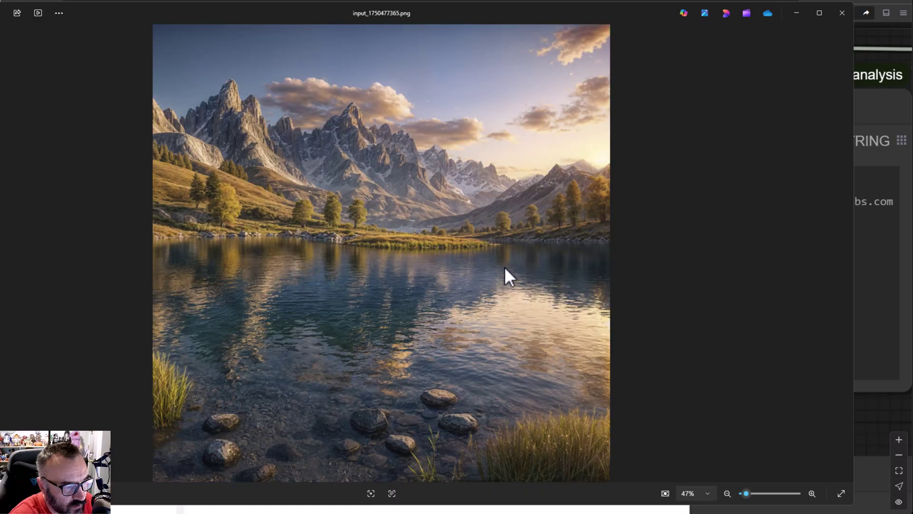
pyautogui.press('Right')
pyautogui.press('Right')
pyautogui.press('Right')
pyautogui.press('Right')
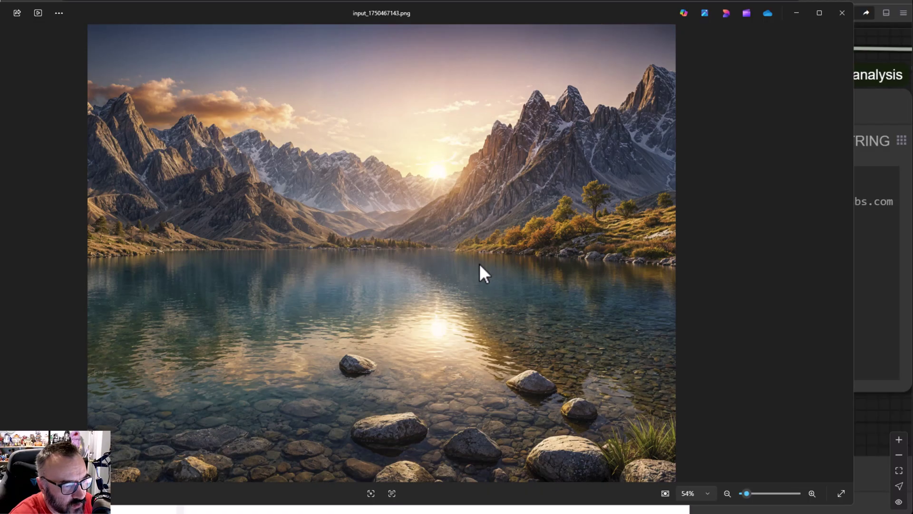
# - Return to input_1750478438.png and examine its foreground grass and lakeshore up close before viewing more of the scene
pyautogui.press('Right')
pyautogui.press('Right')
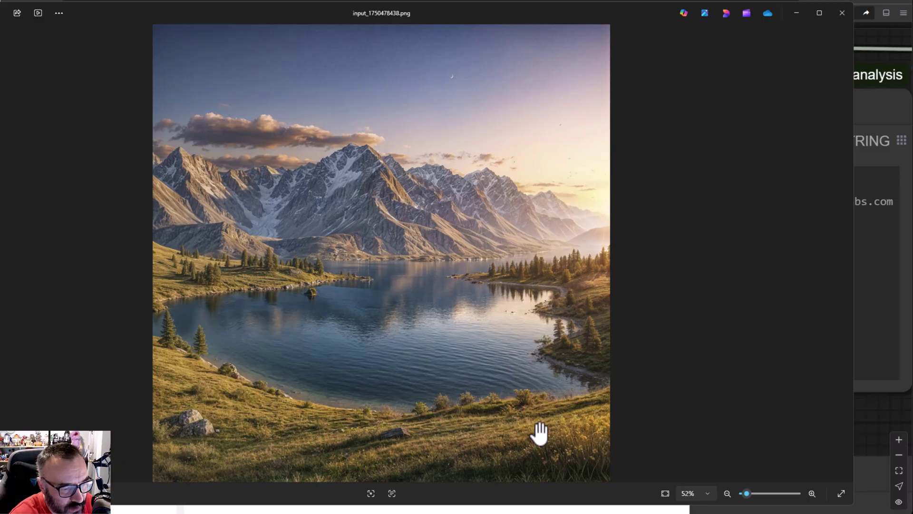
pyautogui.scroll(5, 536, 432)
pyautogui.moveTo(639, 387); pyautogui.dragTo(364, 88)
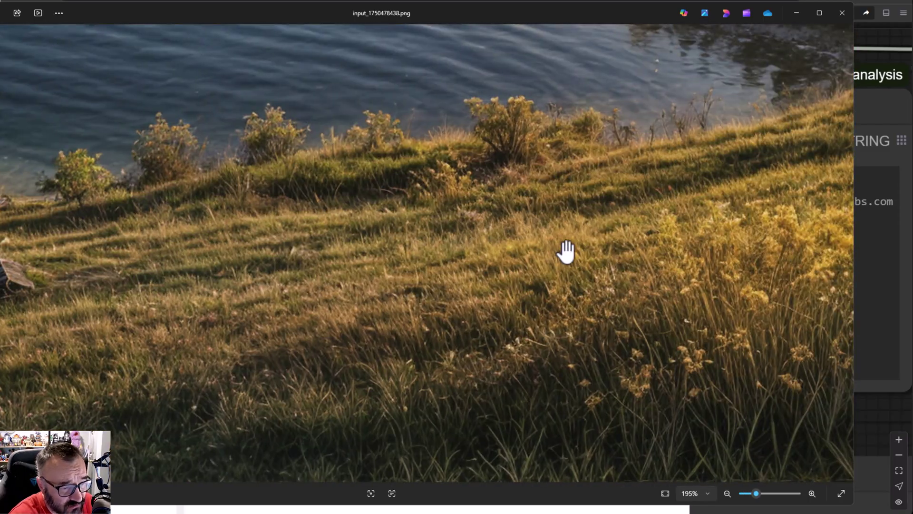
pyautogui.scroll(-4, 555, 273)
pyautogui.scroll(-2, 536, 278)
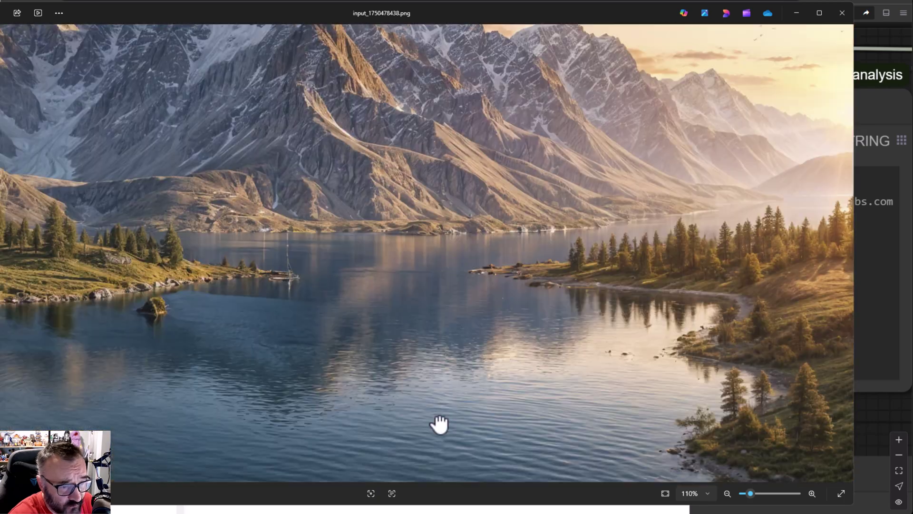
pyautogui.scroll(-2, 547, 275)
pyautogui.scroll(-1, 549, 278)
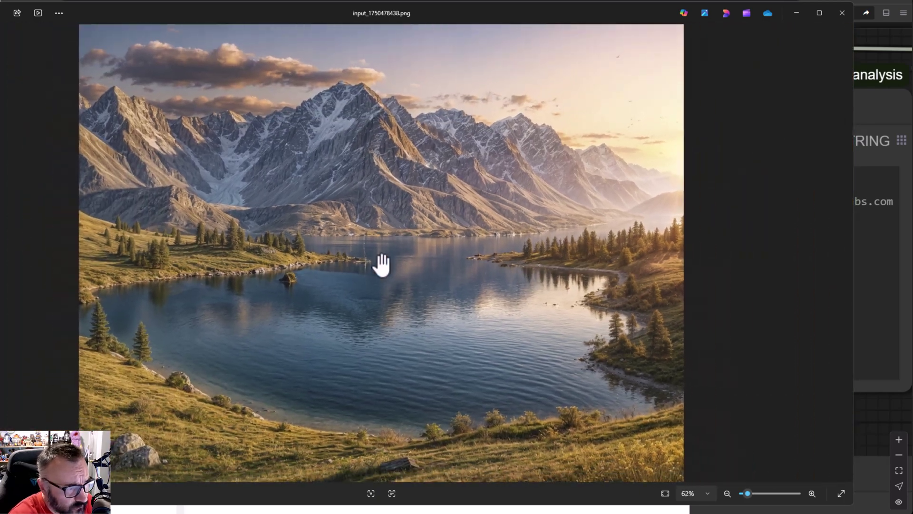
# - Inspect the mountains, lake and shoreline detail of input_1750478438.png at several magnifications, and close the image viewer
pyautogui.scroll(3, 184, 210)
pyautogui.scroll(1, 119, 215)
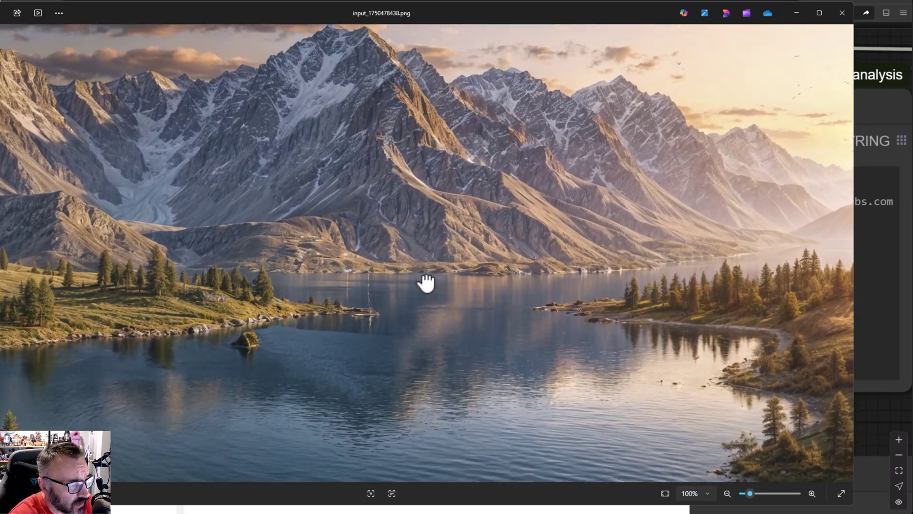
pyautogui.moveTo(423, 281); pyautogui.dragTo(557, 57)
pyautogui.moveTo(90, 76); pyautogui.dragTo(674, 228)
pyautogui.moveTo(466, 222); pyautogui.dragTo(415, 51)
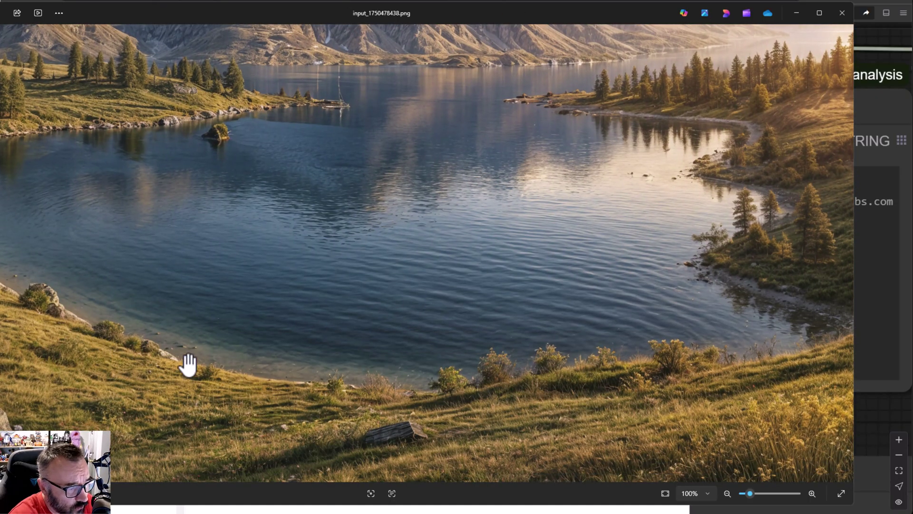
pyautogui.moveTo(124, 370); pyautogui.dragTo(122, 444)
pyautogui.moveTo(396, 83); pyautogui.dragTo(396, 131)
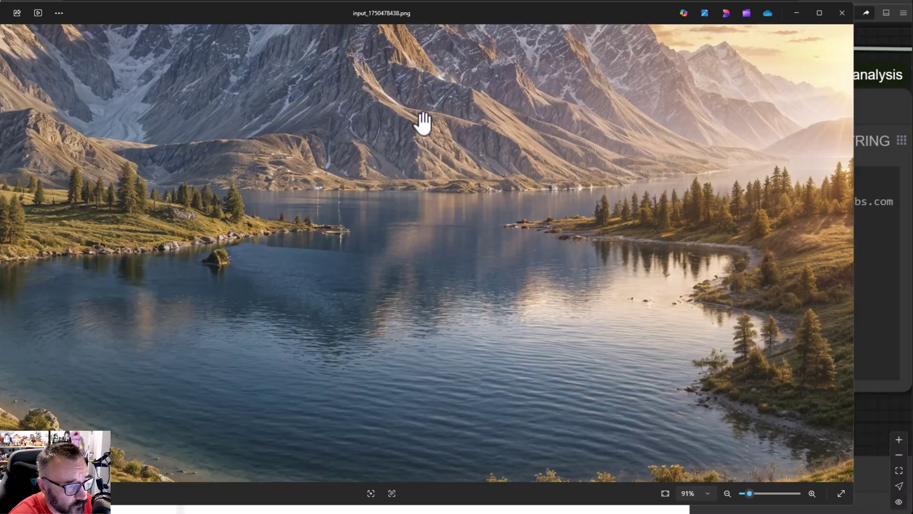
pyautogui.scroll(-3, 419, 135)
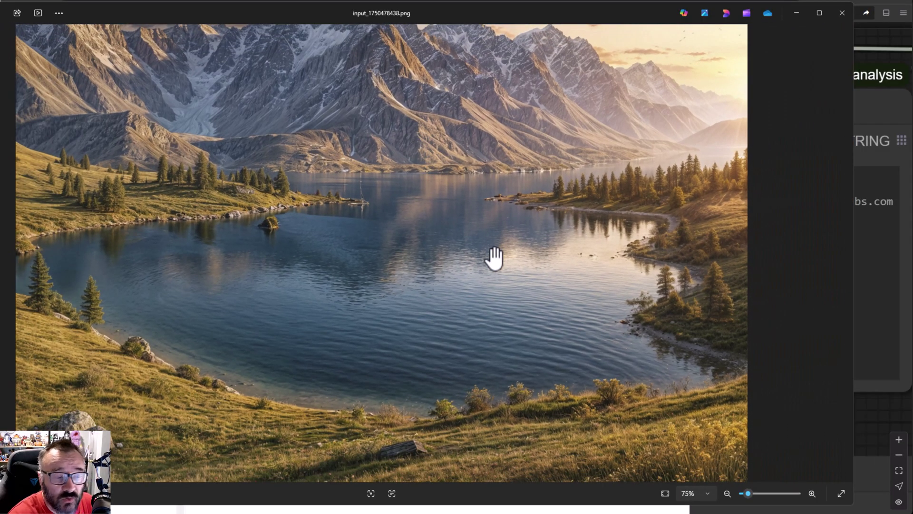
pyautogui.scroll(-1, 492, 288)
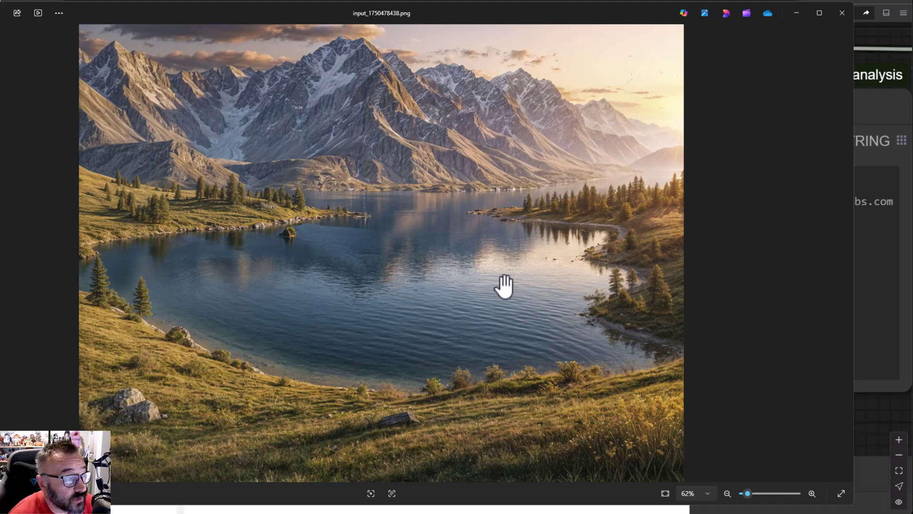
pyautogui.scroll(5, 509, 285)
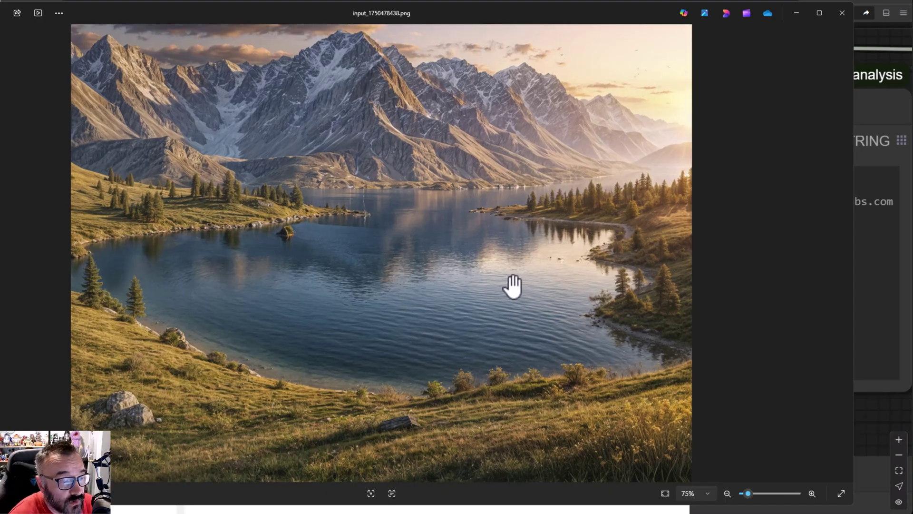
pyautogui.moveTo(743, 236); pyautogui.dragTo(623, 265)
pyautogui.scroll(1, 626, 271)
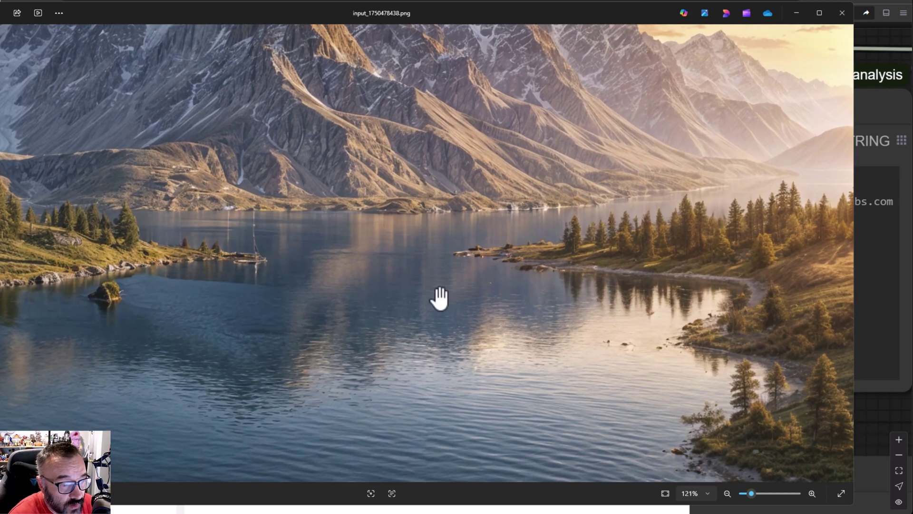
pyautogui.click(841, 13)
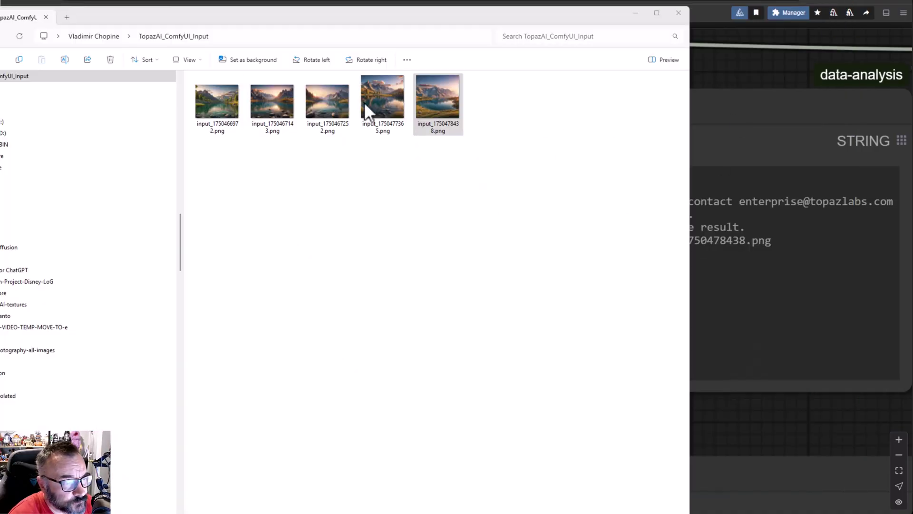
# - Return to ComfyUI and view the TopazAI Upscaler with Fallback node together with its connected save, text and comparison nodes
pyautogui.click(732, 69)
pyautogui.scroll(-1, 448, 325)
pyautogui.scroll(-8, 448, 328)
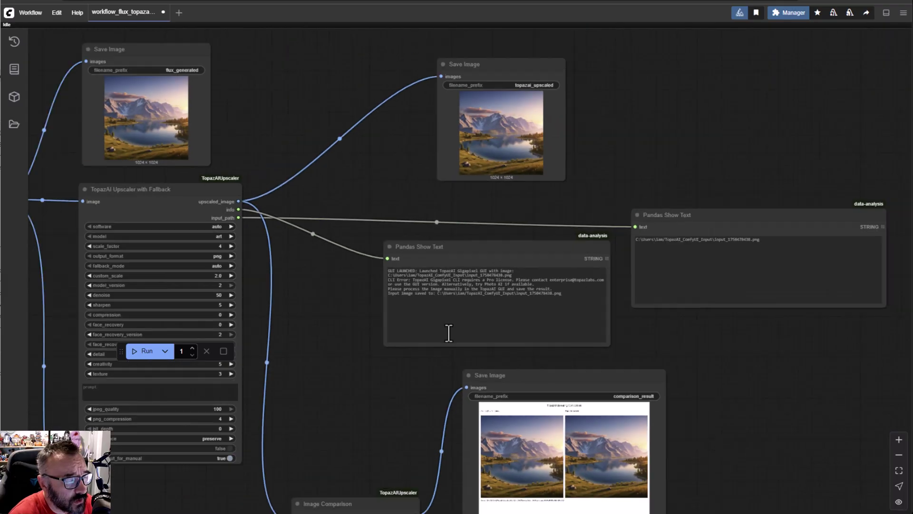
pyautogui.moveTo(375, 370); pyautogui.dragTo(448, 312)
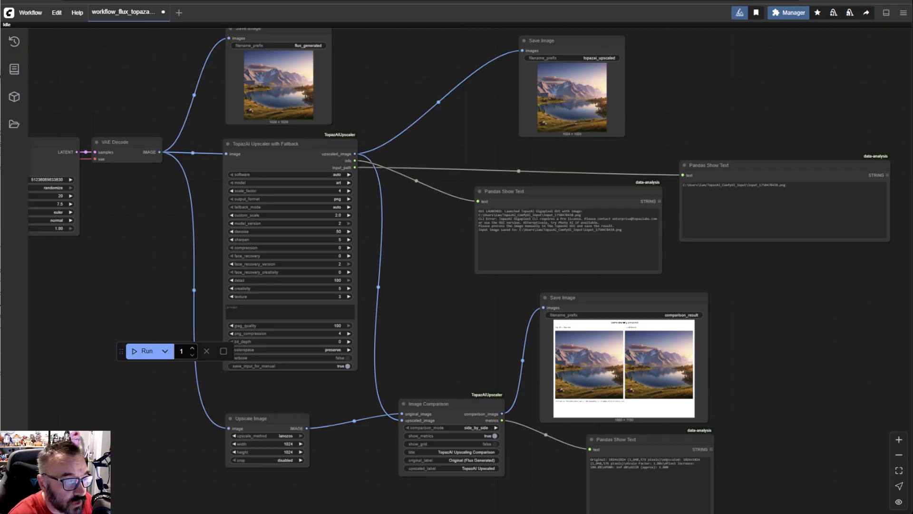
# - Switch to File Explorer and review the topaz-ai-upscaler folder's location inside ComfyUI's custom_nodes directory
pyautogui.hotkey('alt', 'Tab')
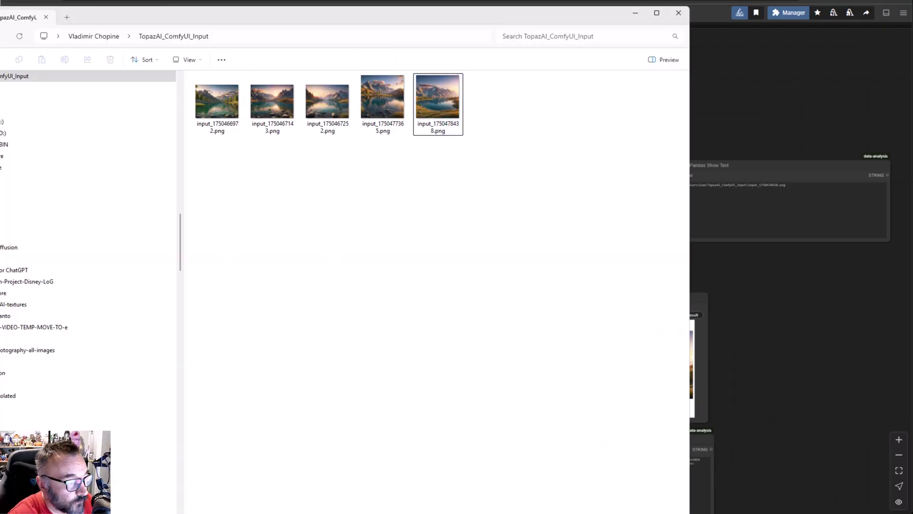
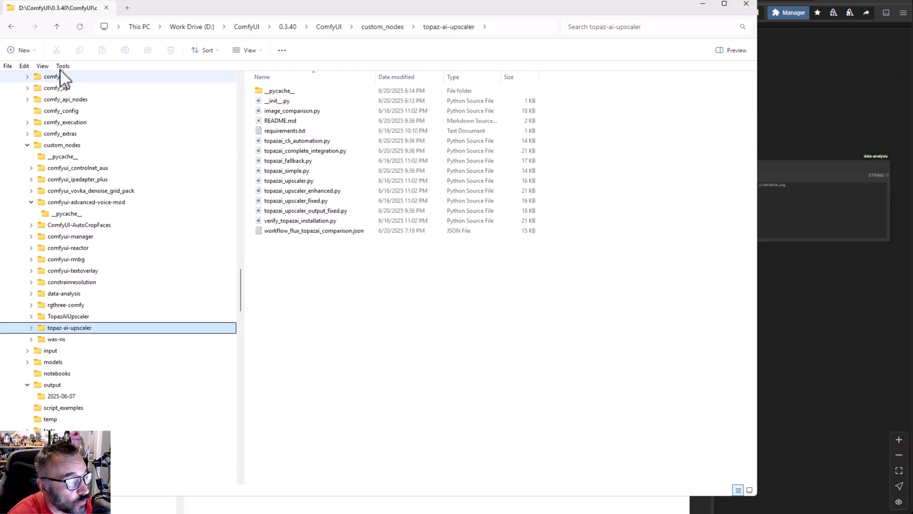
pyautogui.scroll(5, 67, 133)
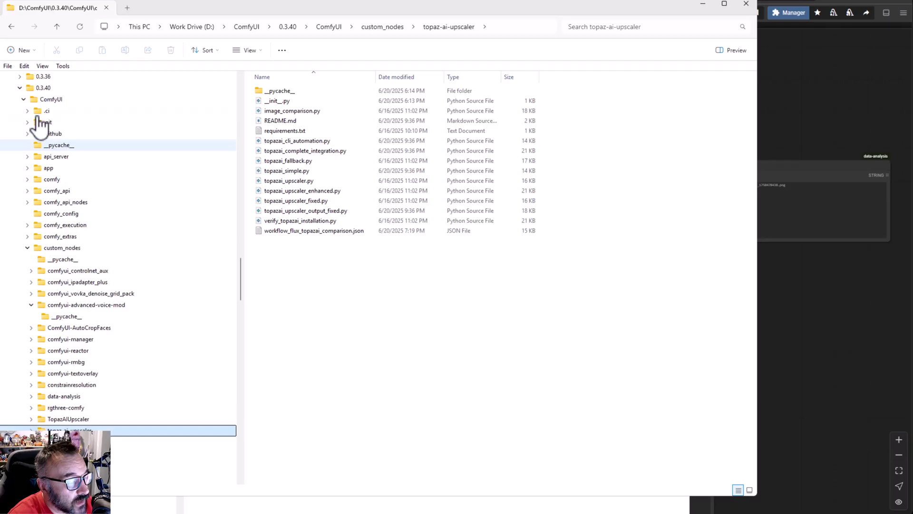
pyautogui.scroll(-3, 64, 181)
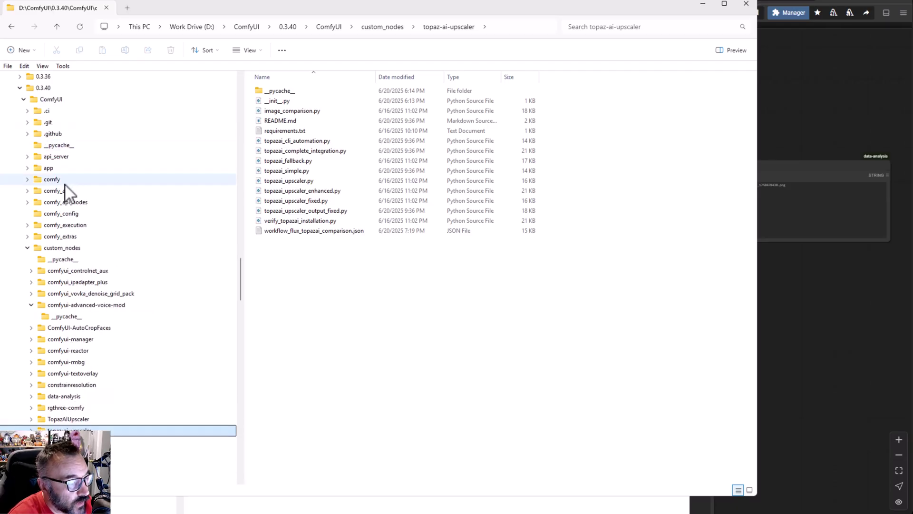
pyautogui.scroll(-1, 76, 256)
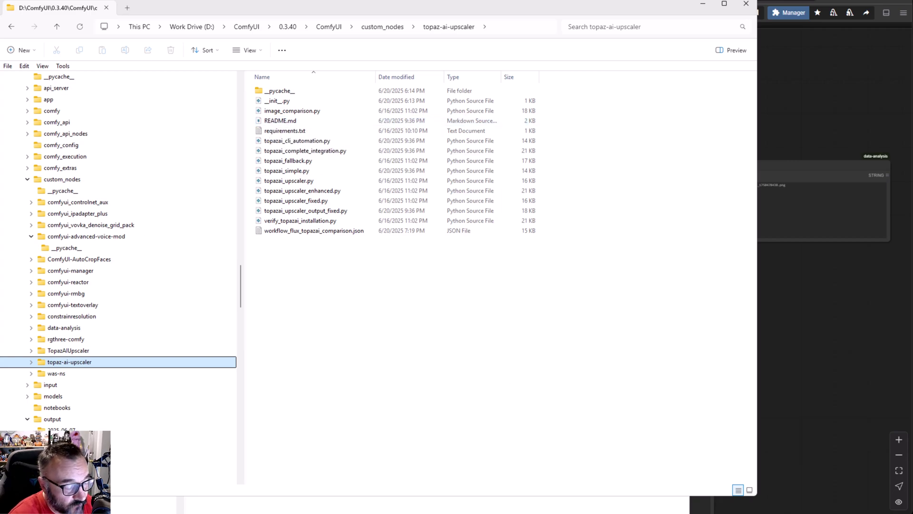
# - Switch to Visual Studio Code and select the "pip install -r requirements.txt" command in README.md
pyautogui.hotkey('alt', 'Tab')
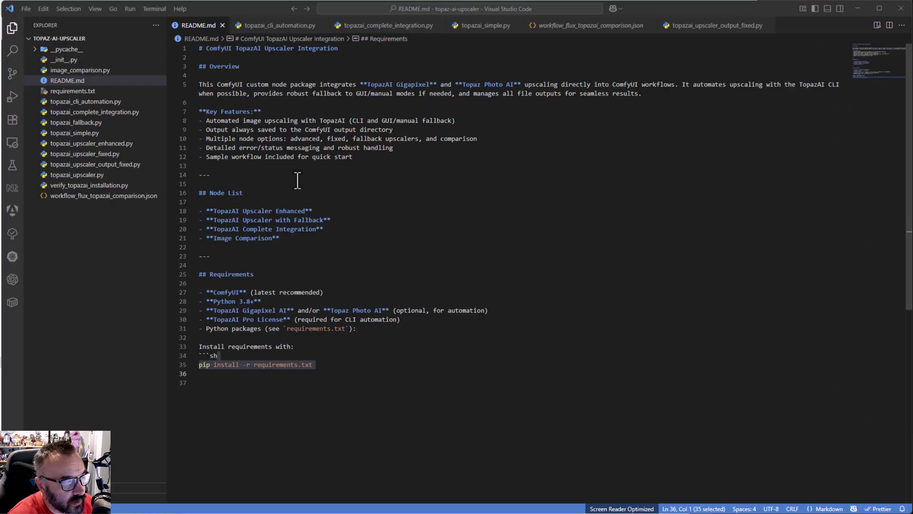
pyautogui.click(391, 375)
pyautogui.click(323, 367)
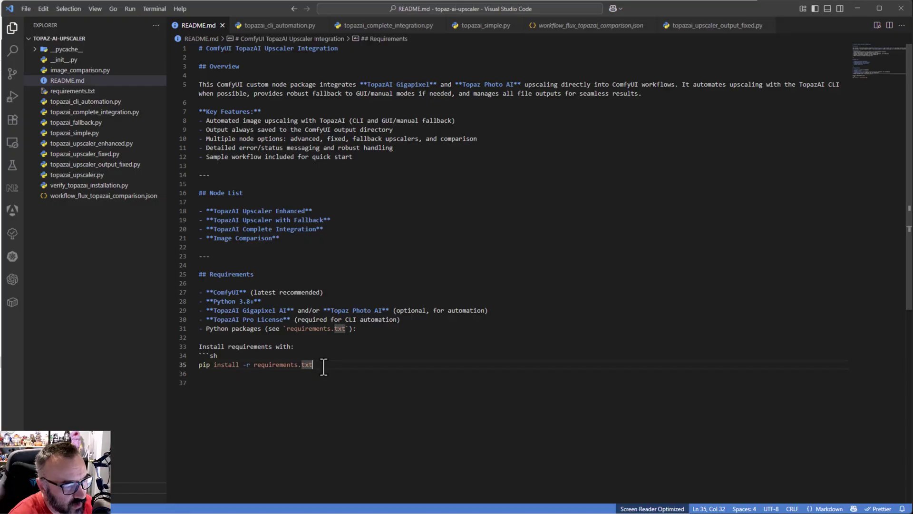
pyautogui.moveTo(323, 366); pyautogui.dragTo(199, 365)
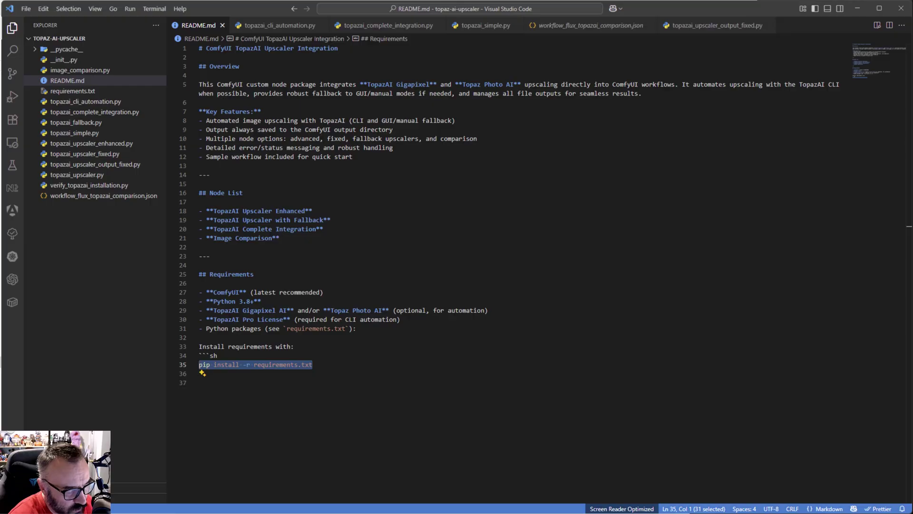
# - Switch to File Explorer and launch a Command Prompt (cmd) in the topaz-ai-upscaler folder
pyautogui.hotkey('alt', 'Tab')
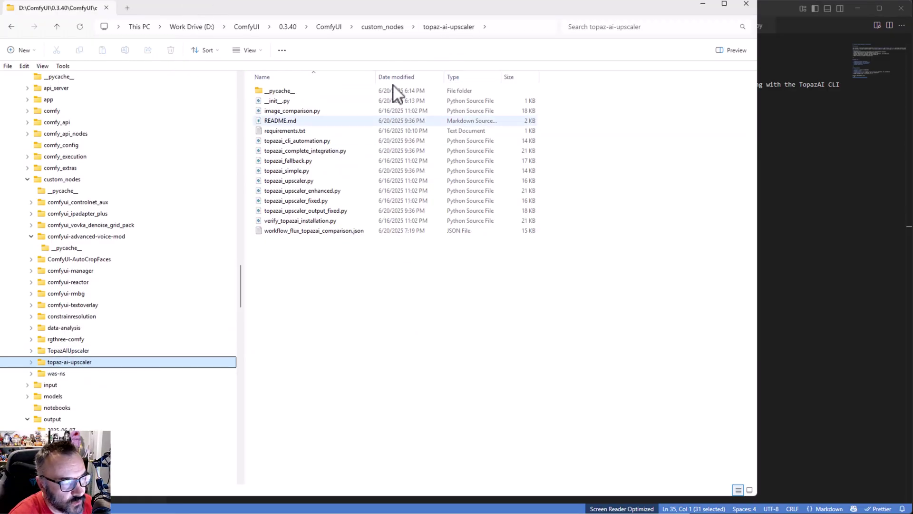
pyautogui.click(523, 24)
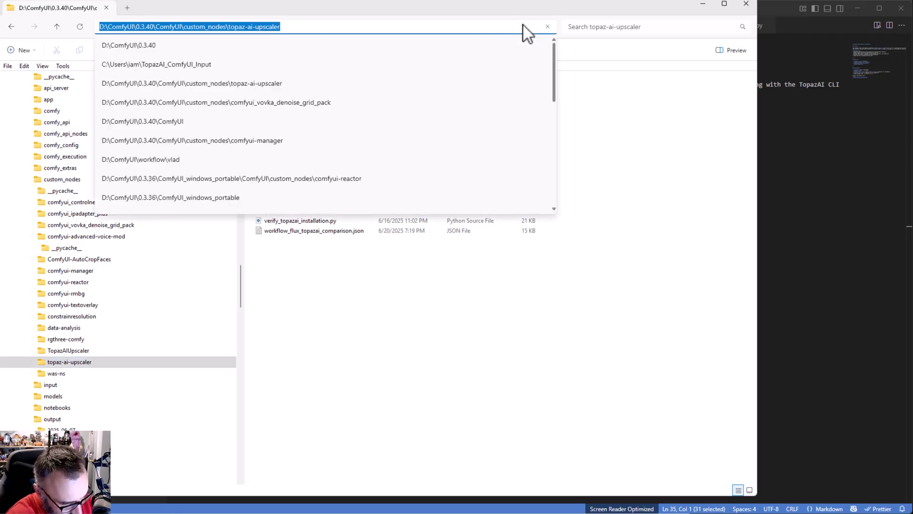
pyautogui.write('cmd')
pyautogui.press('Return')
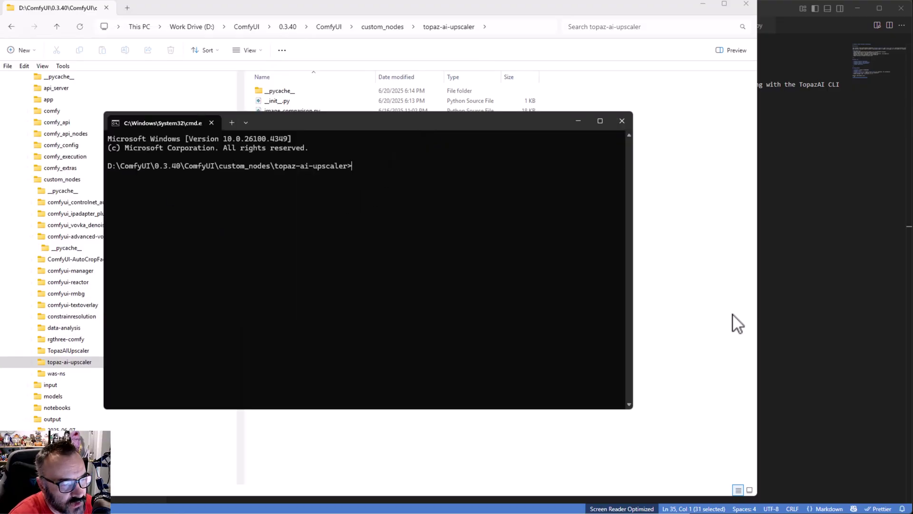
# - Return to Visual Studio Code, reselect the pip install command in README.md, and open requirements.txt to review its package versions
pyautogui.click(780, 328)
pyautogui.moveTo(344, 370); pyautogui.dragTo(194, 365)
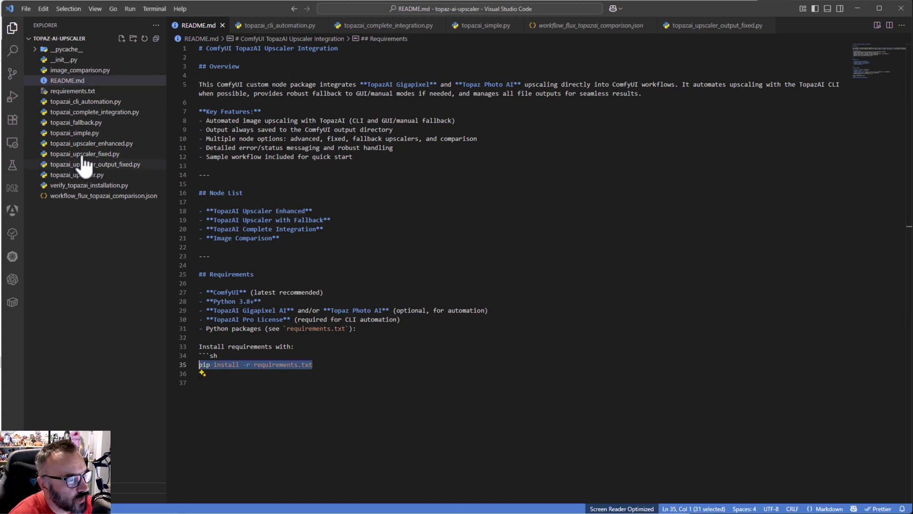
pyautogui.click(79, 91)
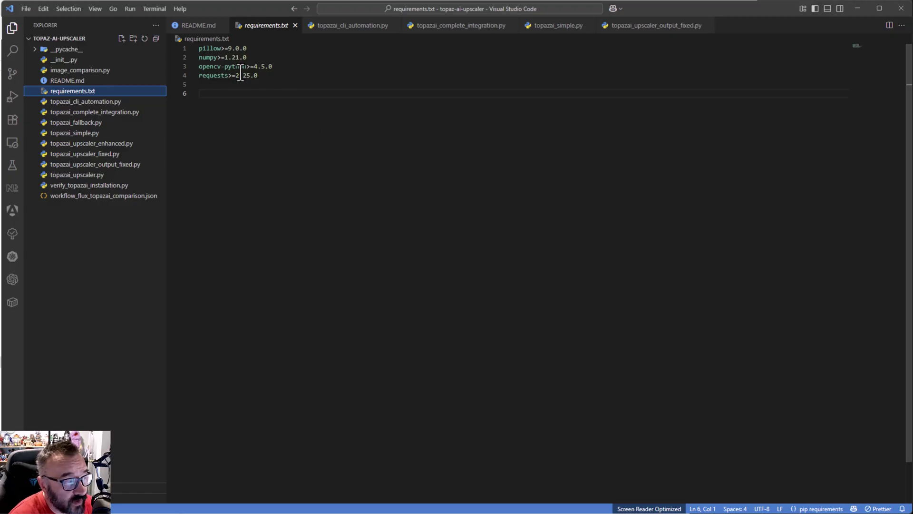
pyautogui.moveTo(314, 89); pyautogui.dragTo(198, 49)
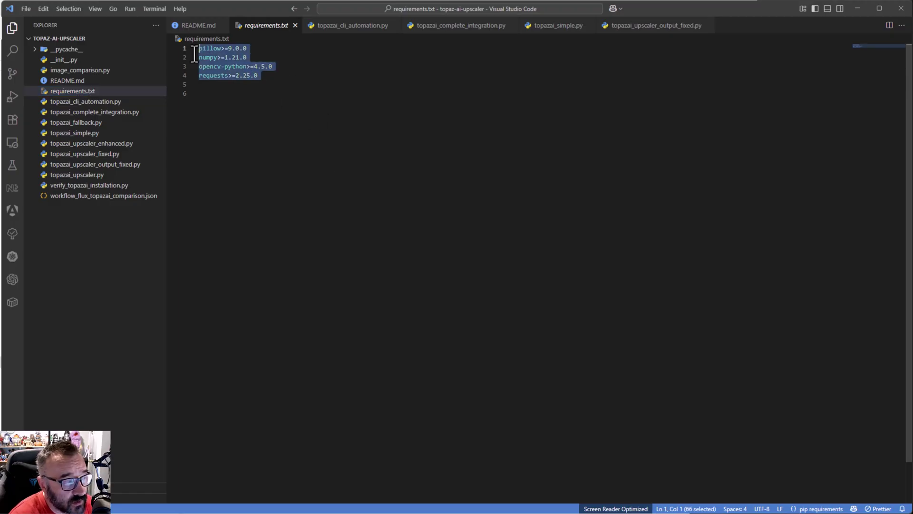
pyautogui.click(342, 197)
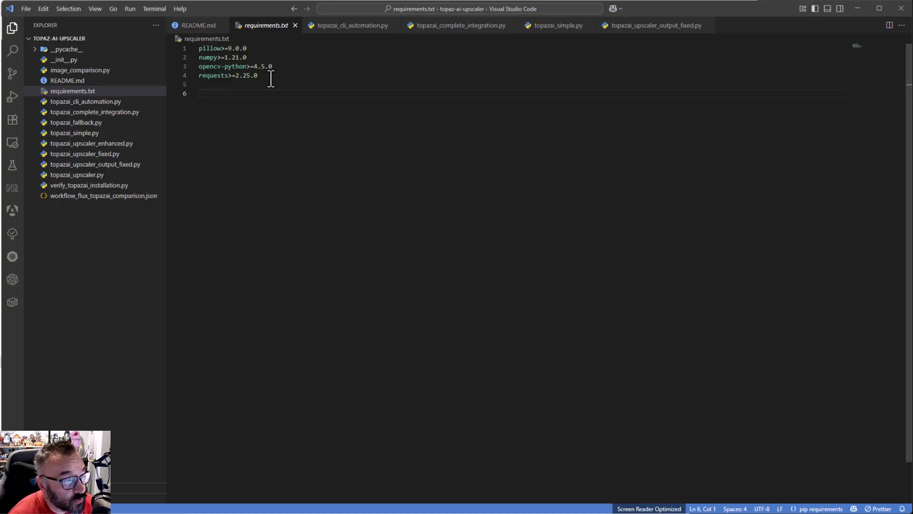
pyautogui.moveTo(269, 76); pyautogui.dragTo(235, 76)
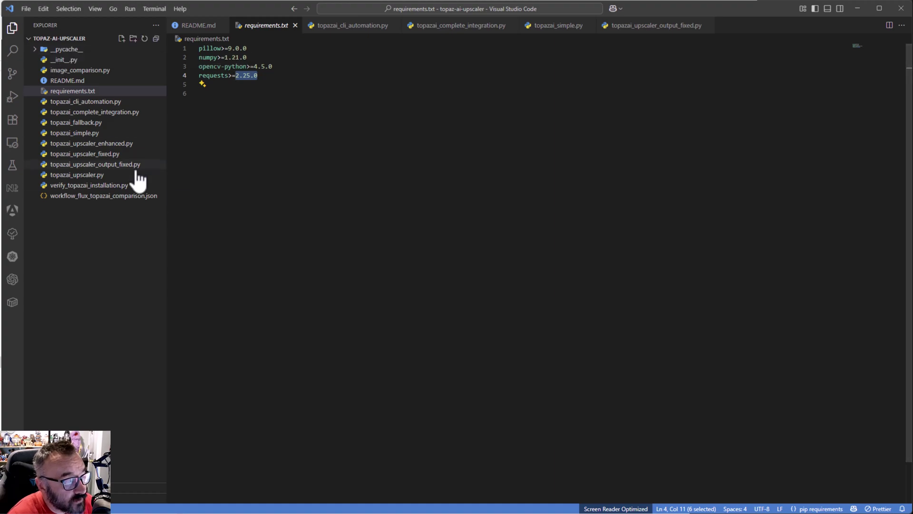
# - Open workflow_flux_topazai_comparison.json and look through its node definitions, including the Image Comparison node
pyautogui.click(105, 196)
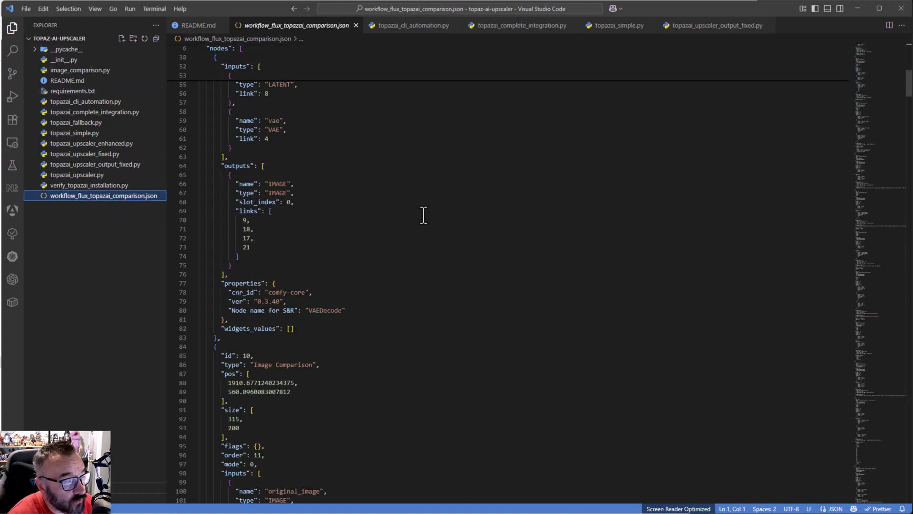
pyautogui.scroll(-8, 423, 215)
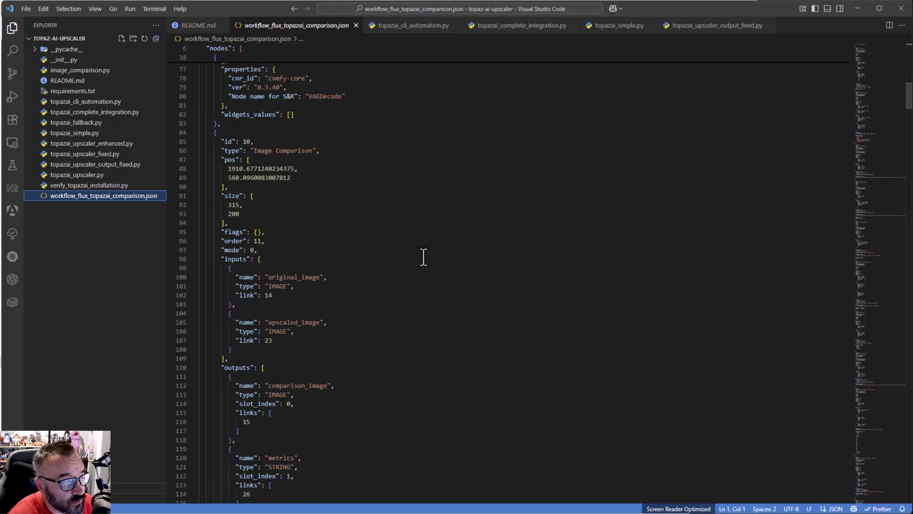
pyautogui.scroll(-7, 423, 257)
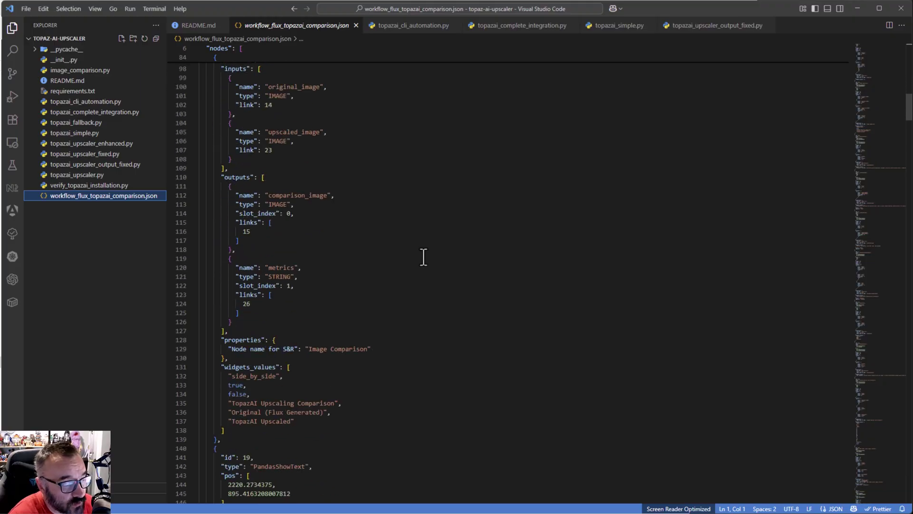
pyautogui.scroll(-3, 423, 257)
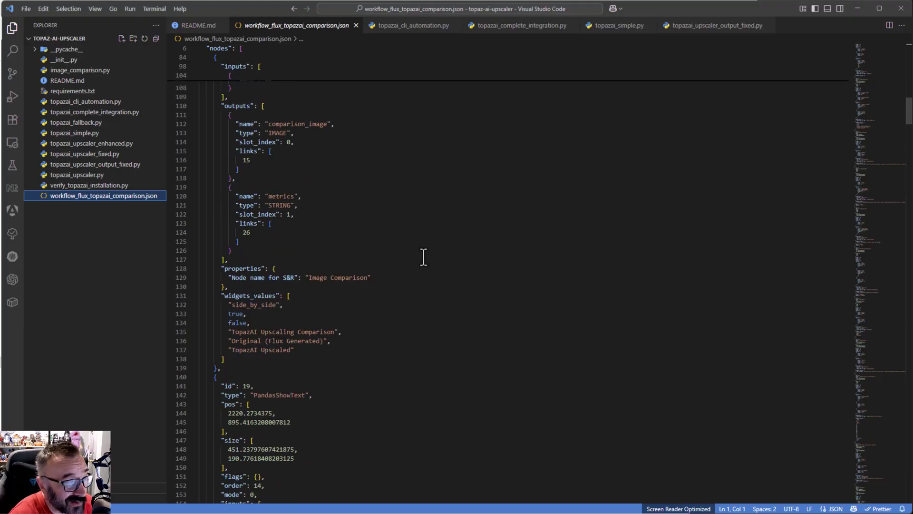
pyautogui.scroll(12, 423, 257)
pyautogui.scroll(-12, 358, 255)
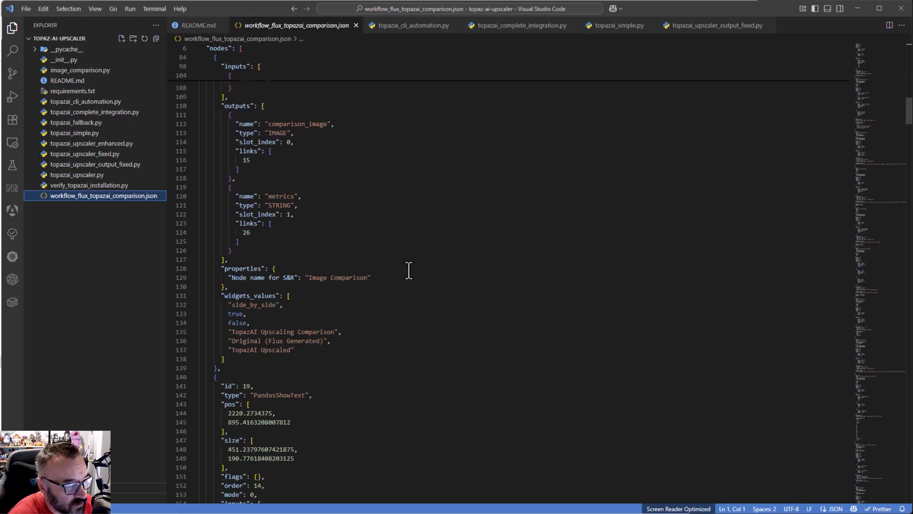
# - Review the PandasShowText node definition in workflow_flux_topazai_comparison.json and return to the start of the file
pyautogui.scroll(-9, 409, 270)
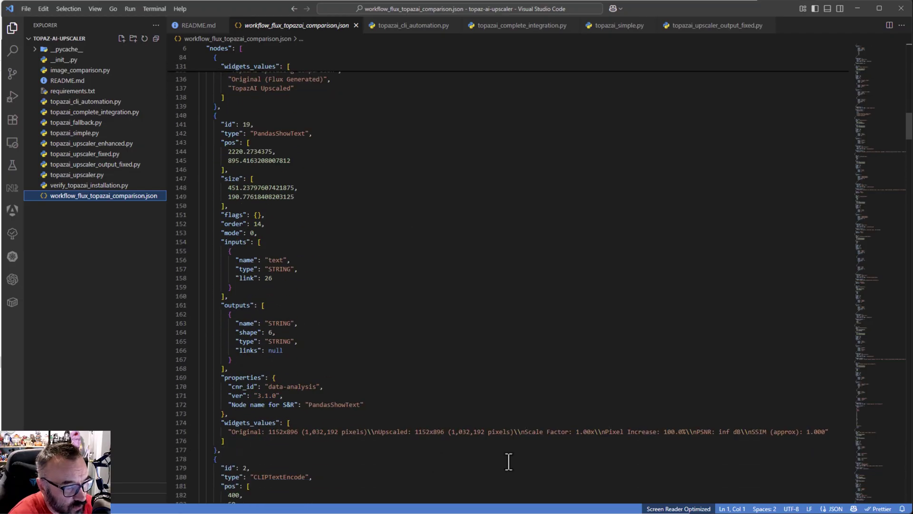
pyautogui.scroll(-5, 500, 375)
pyautogui.scroll(20, 500, 374)
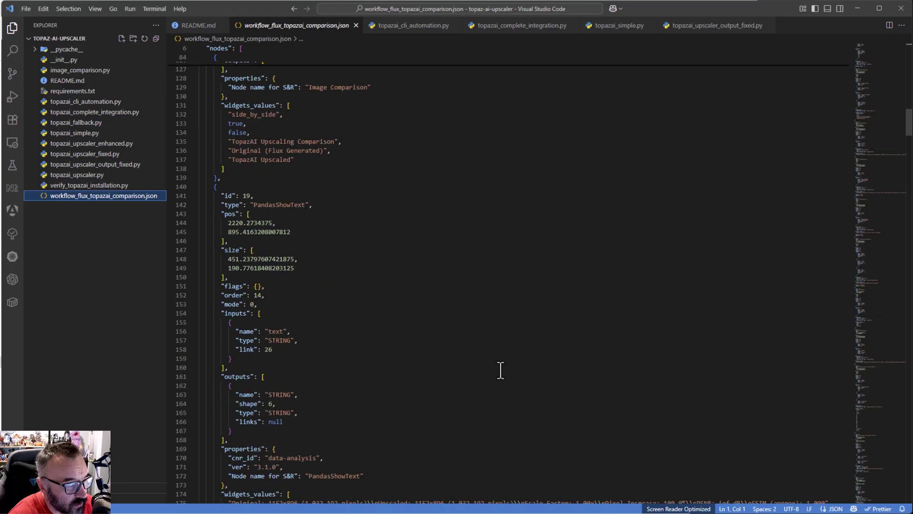
pyautogui.scroll(20, 499, 371)
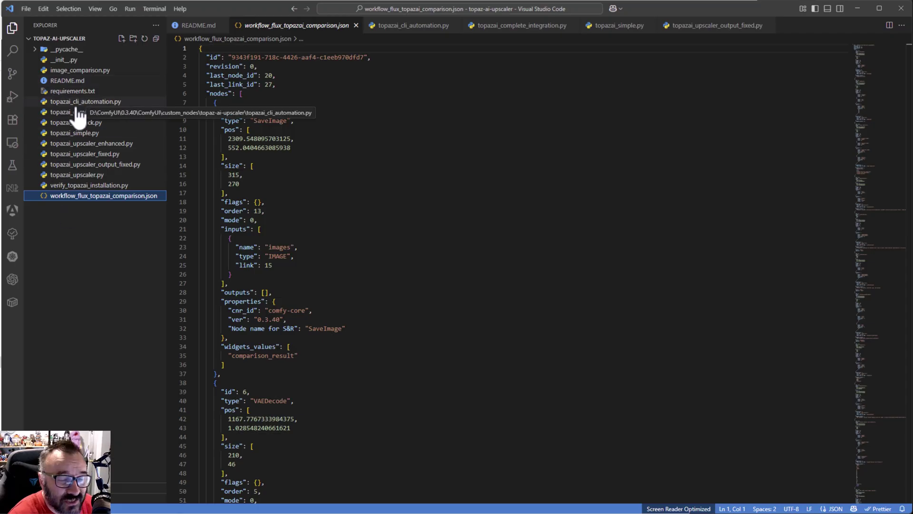
# - Open __init__.py and select its three import lines
pyautogui.click(67, 61)
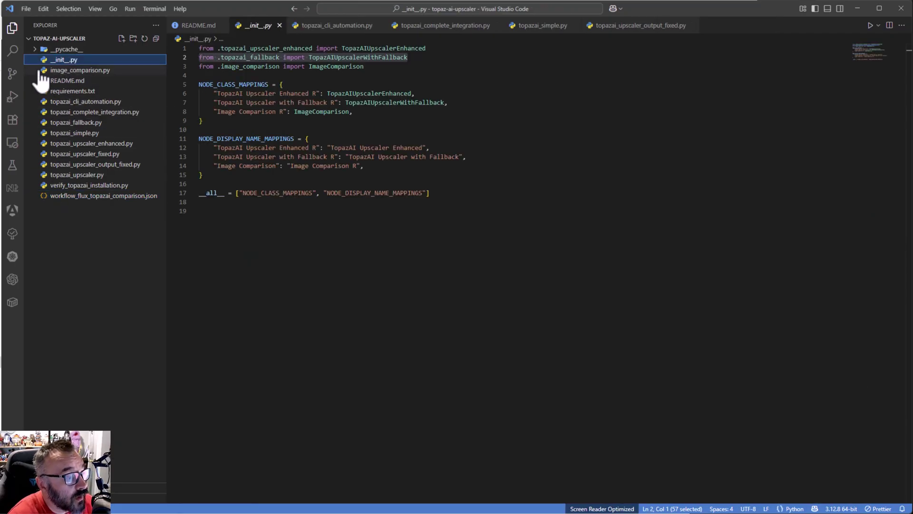
pyautogui.click(377, 68)
pyautogui.hotkey('shift', 'Left')
pyautogui.keyDown('shift'); pyautogui.click(176, 42); pyautogui.keyUp('shift')
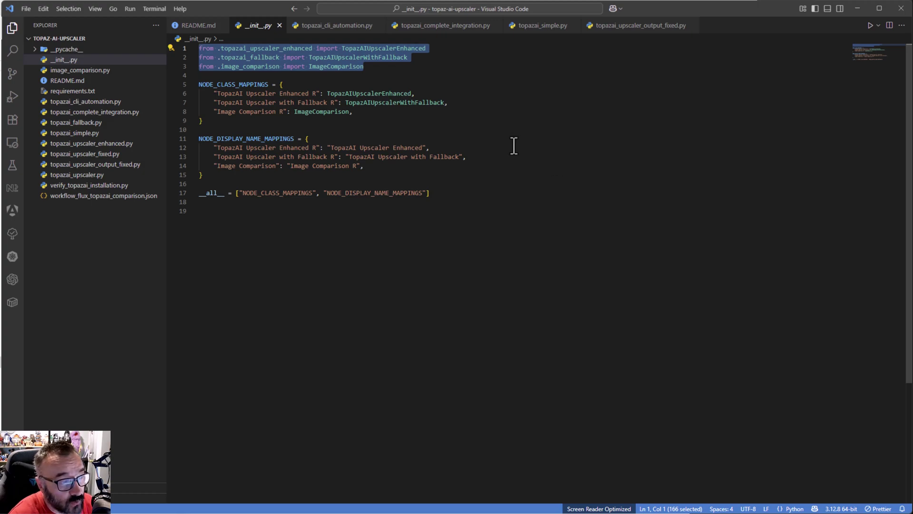
# - Highlight the imported class names TopazAIUpscalerEnhanced, ImageComparison and TopazAIUpscalerWithFallback one at a time in __init__.py
pyautogui.click(374, 68)
pyautogui.doubleClick(373, 58)
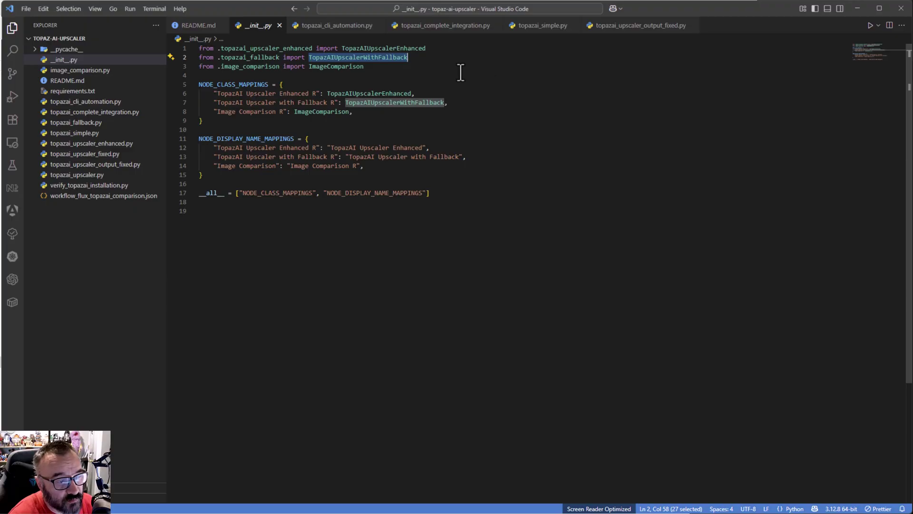
pyautogui.click(421, 49)
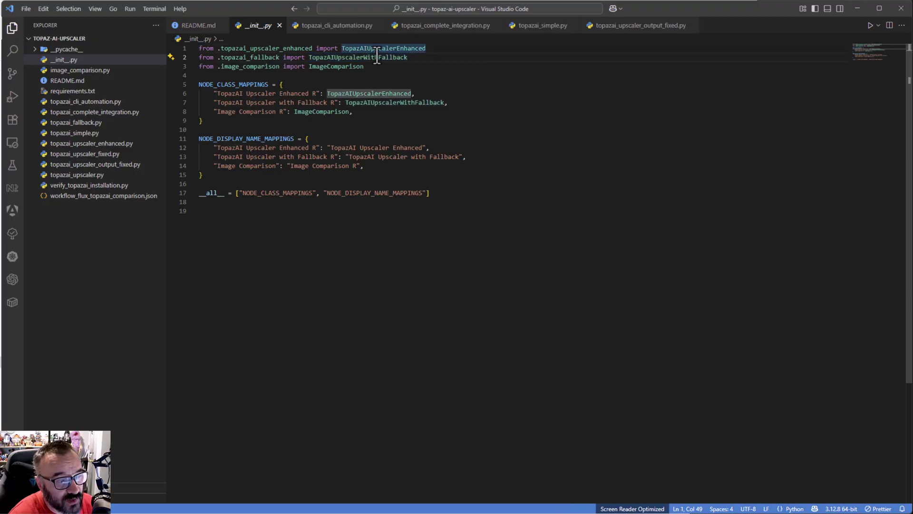
pyautogui.doubleClick(422, 48)
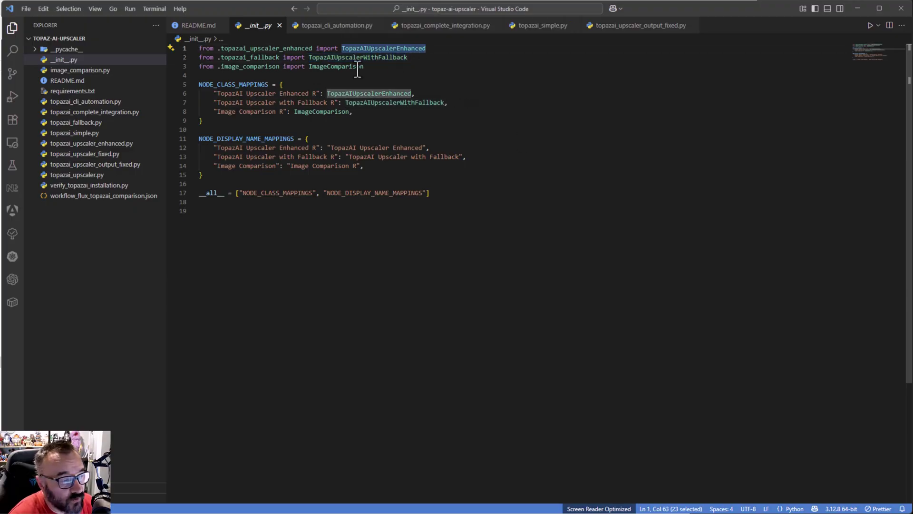
pyautogui.doubleClick(358, 66)
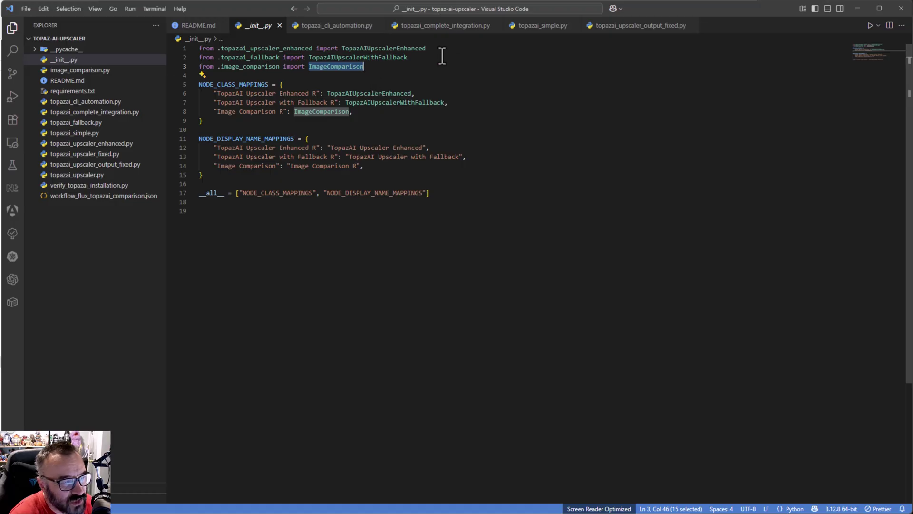
pyautogui.click(398, 57)
pyautogui.doubleClick(398, 58)
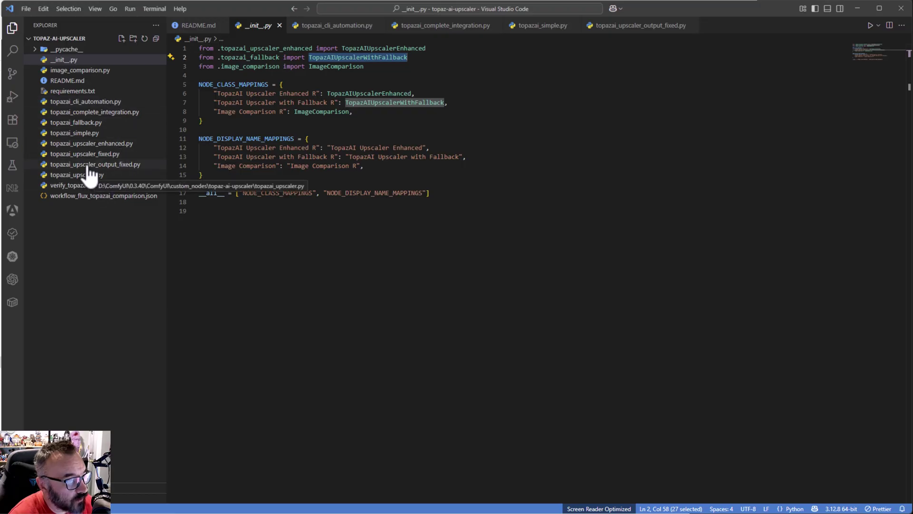
# - Open topazai_fallback.py and go to the module description at the start of the file
pyautogui.click(76, 122)
pyautogui.scroll(6, 457, 213)
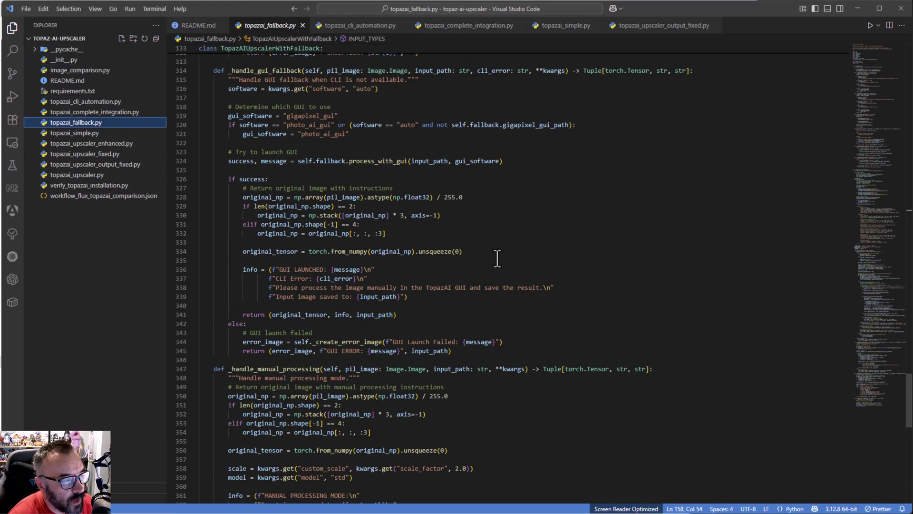
pyautogui.scroll(20, 456, 213)
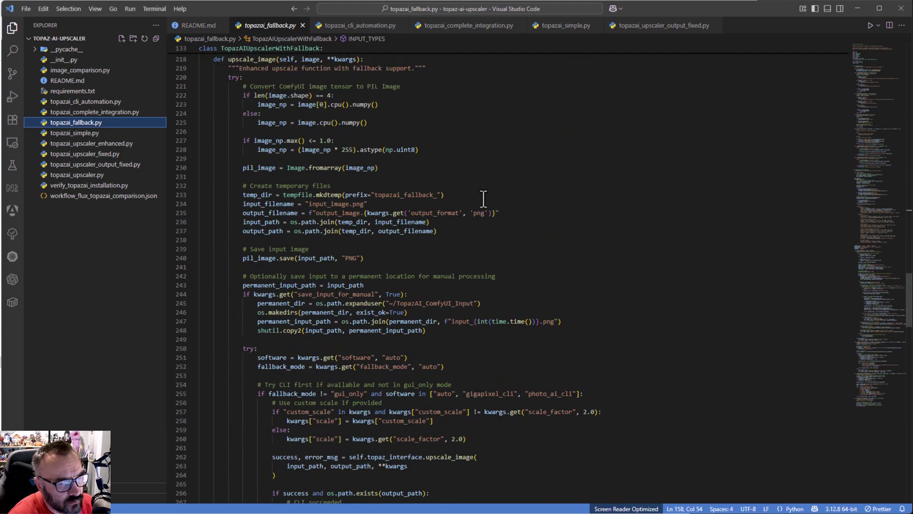
pyautogui.scroll(11, 488, 192)
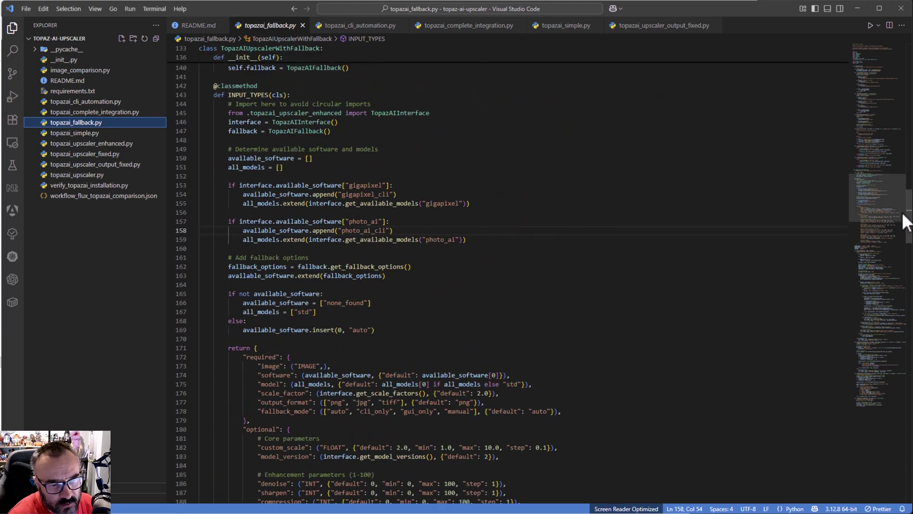
pyautogui.moveTo(909, 245); pyautogui.dragTo(910, 100)
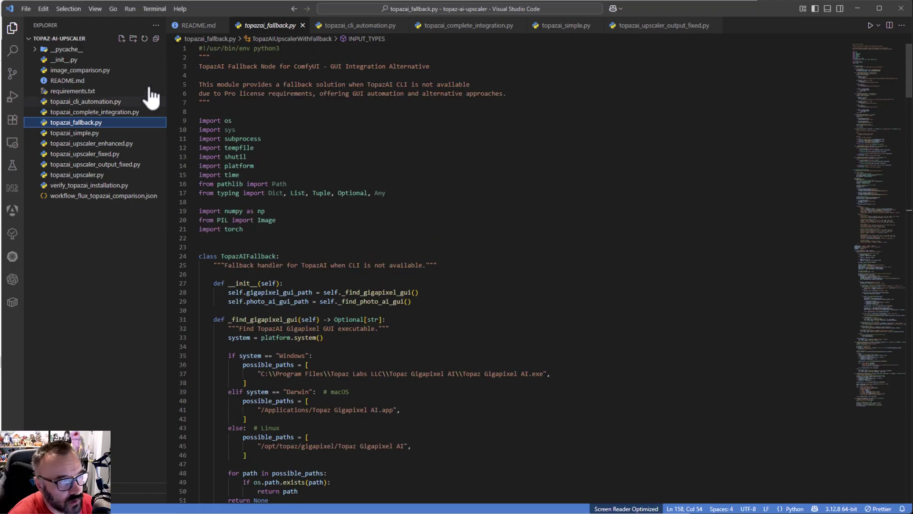
# - Examine the Gigapixel and Photo AI executable paths in topazai_fallback.py, highlighting the Windows path for Topaz Photo AI
pyautogui.scroll(-7, 395, 182)
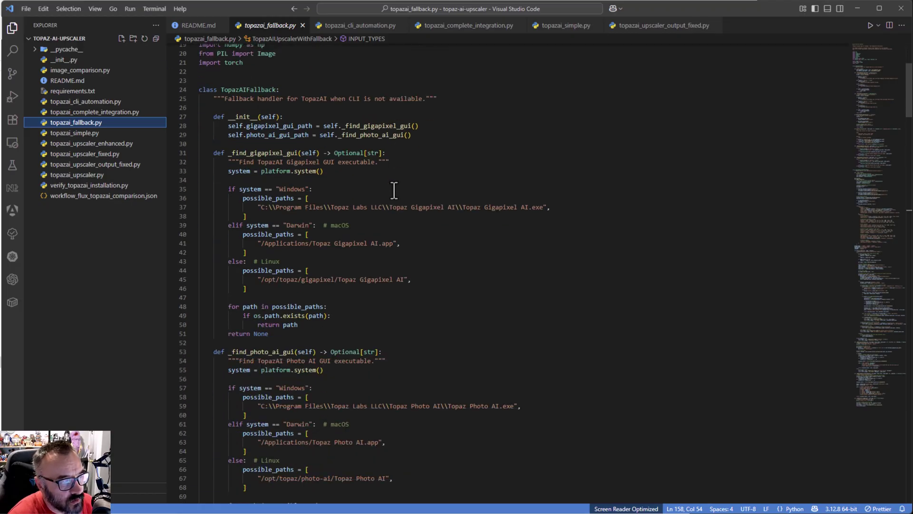
pyautogui.scroll(-1, 415, 227)
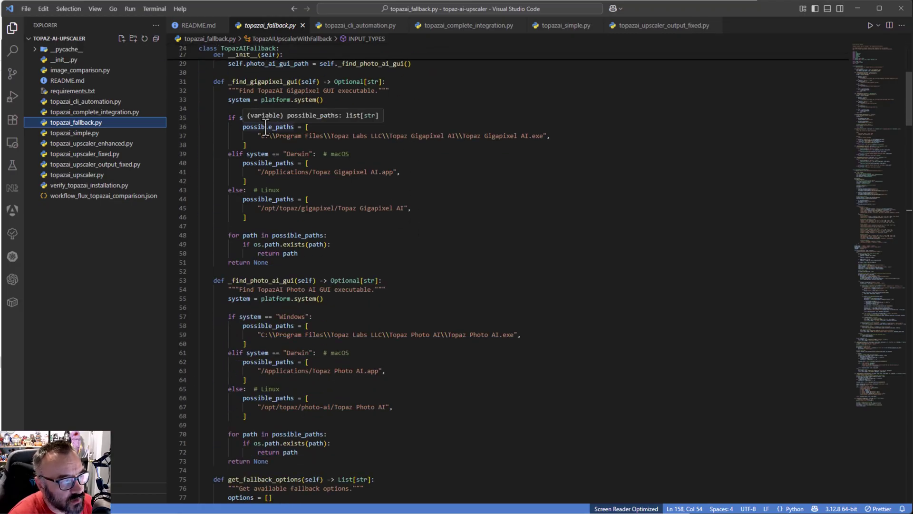
pyautogui.scroll(-1, 360, 308)
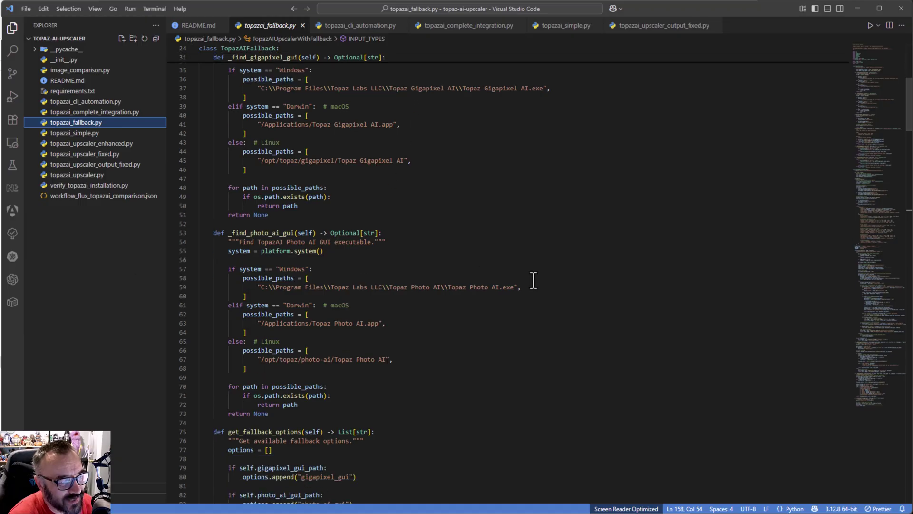
pyautogui.scroll(-1, 459, 320)
pyautogui.moveTo(522, 264); pyautogui.dragTo(471, 252)
pyautogui.scroll(1, 563, 124)
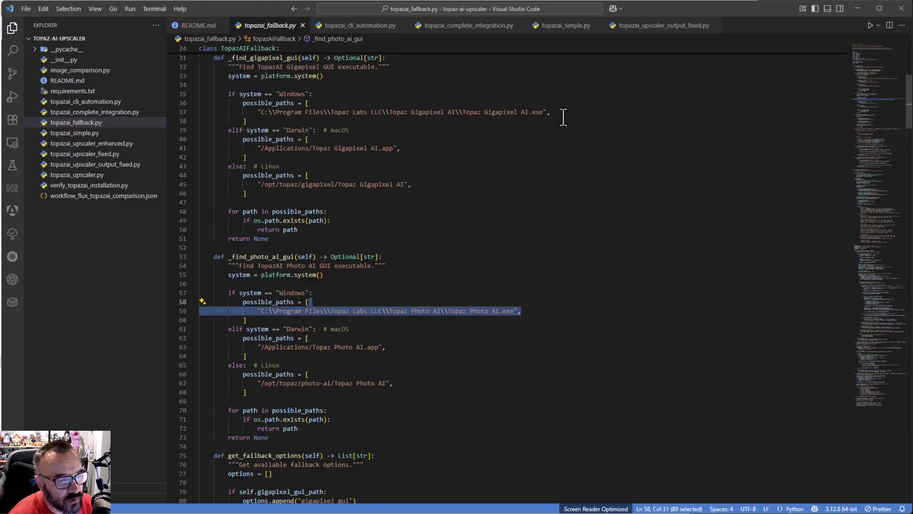
pyautogui.click(569, 120)
pyautogui.click(584, 161)
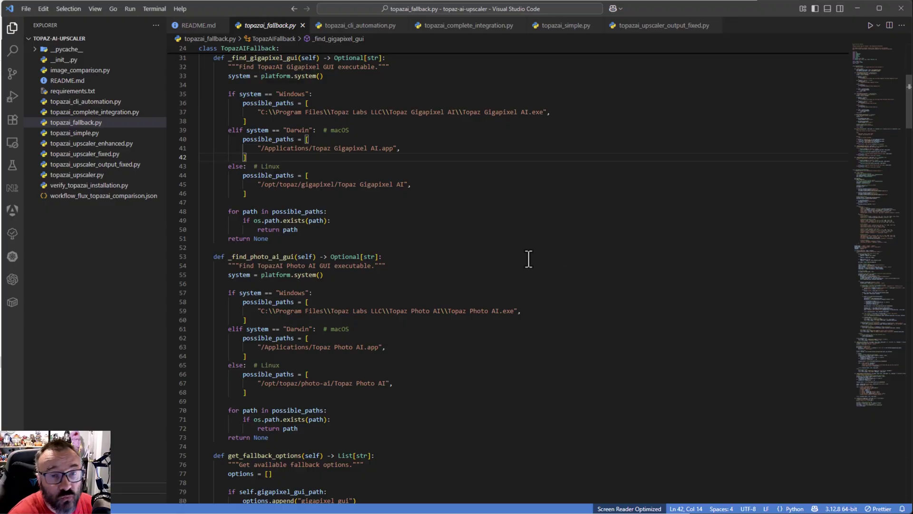
# - Look through the rest of topazai_fallback.py, from the fallback options and input parameters to the GUI fallback and manual processing functions
pyautogui.scroll(-15, 528, 259)
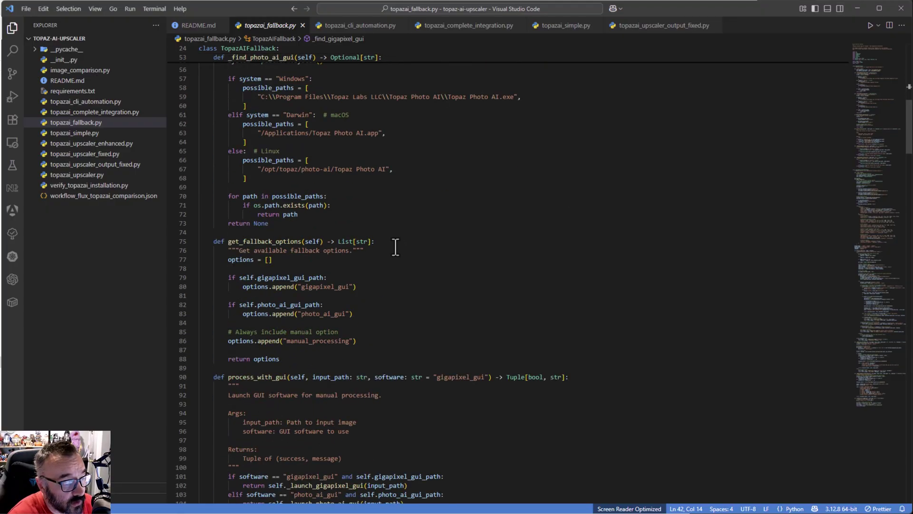
pyautogui.scroll(-3, 495, 233)
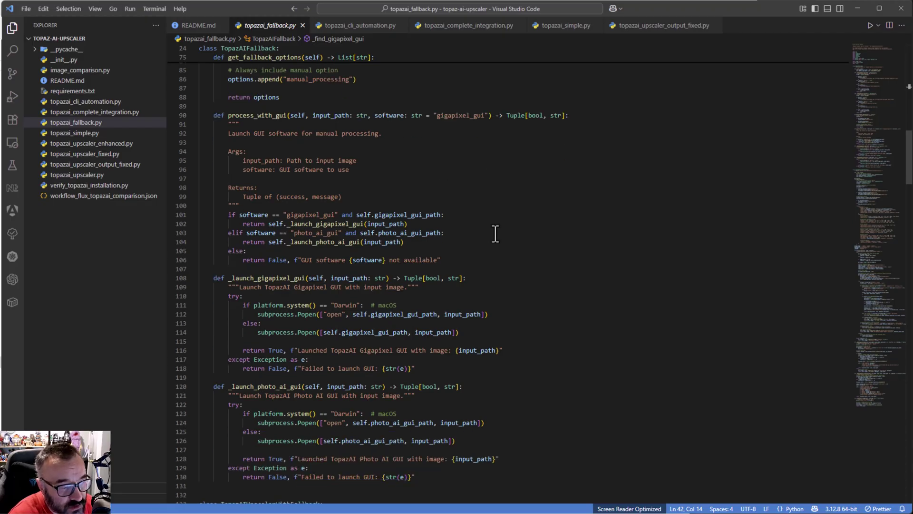
pyautogui.scroll(-9, 495, 233)
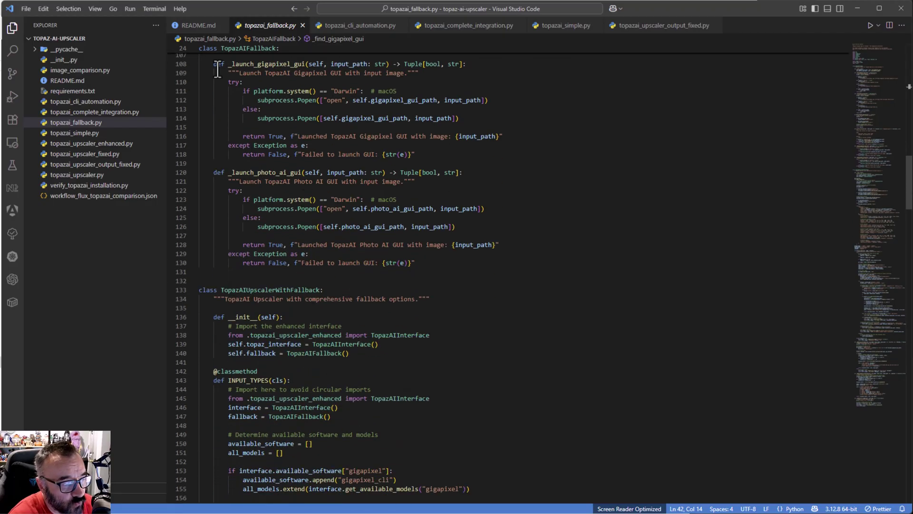
pyautogui.scroll(-9, 329, 270)
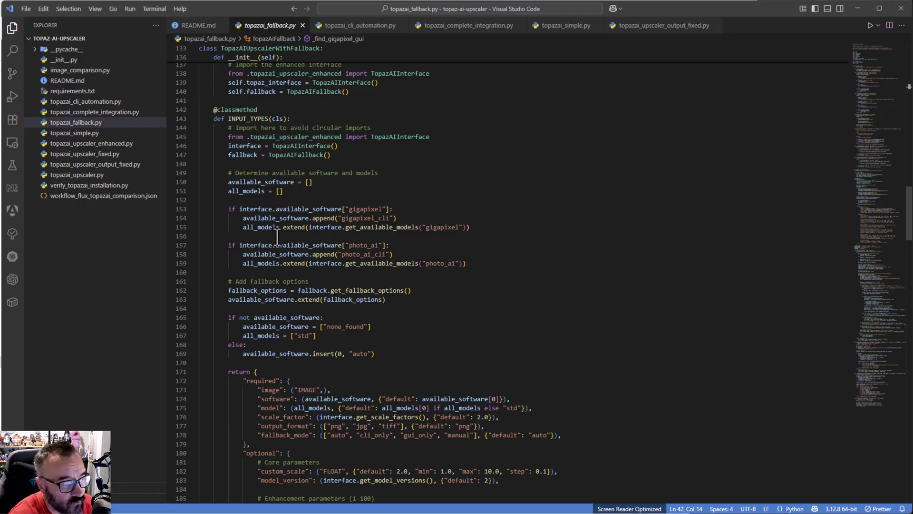
pyautogui.scroll(-14, 371, 231)
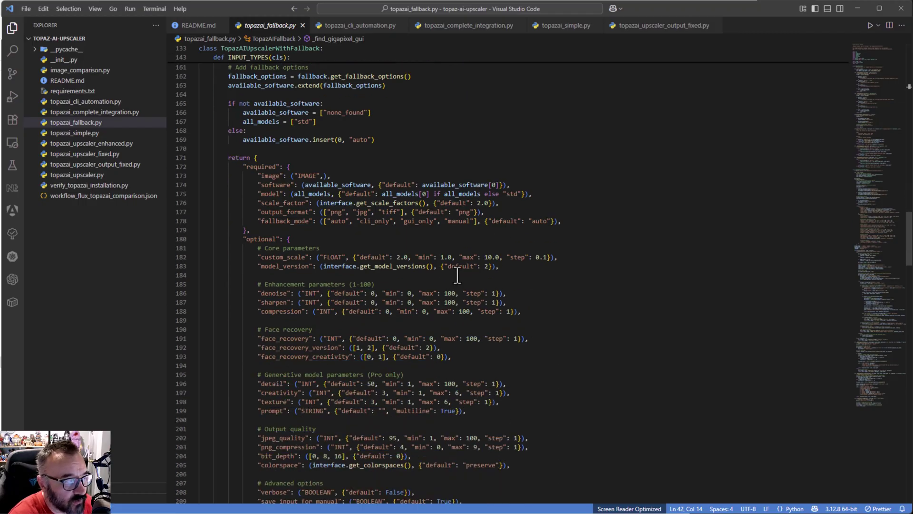
pyautogui.scroll(-13, 456, 275)
pyautogui.scroll(12, 457, 266)
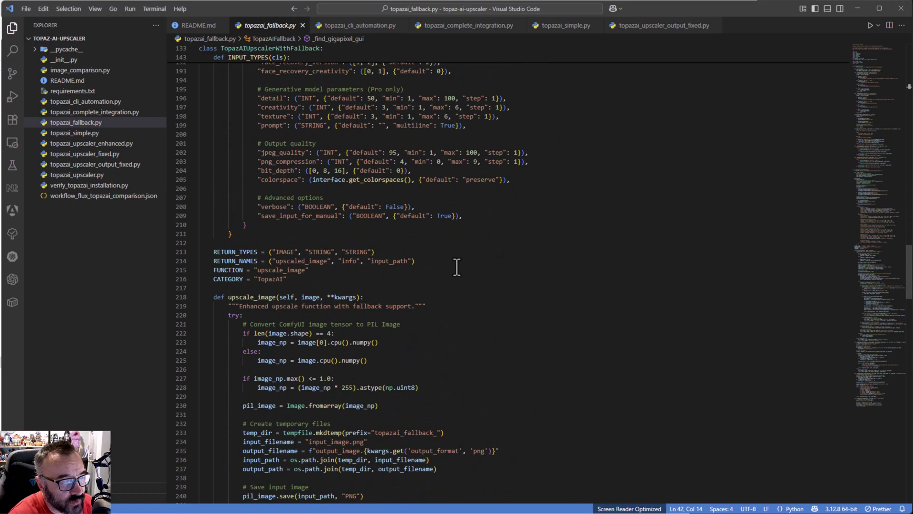
pyautogui.scroll(-14, 450, 347)
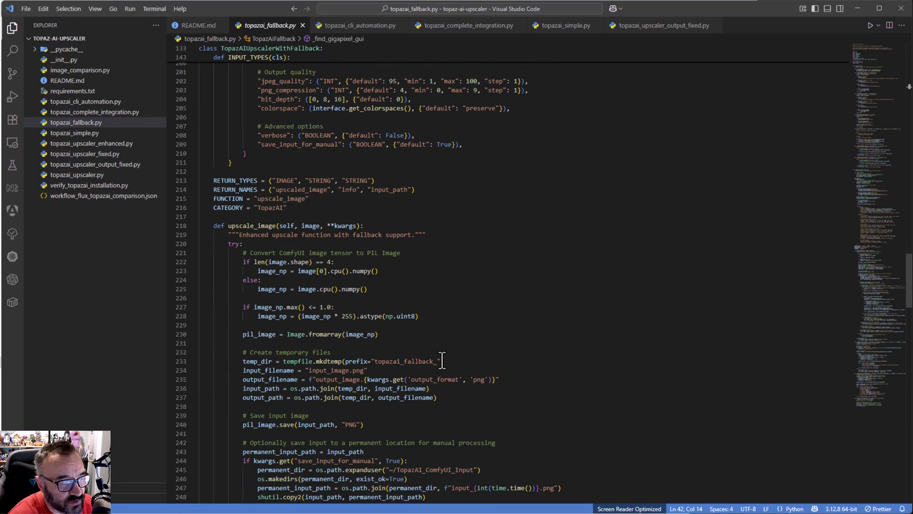
pyautogui.scroll(-20, 445, 366)
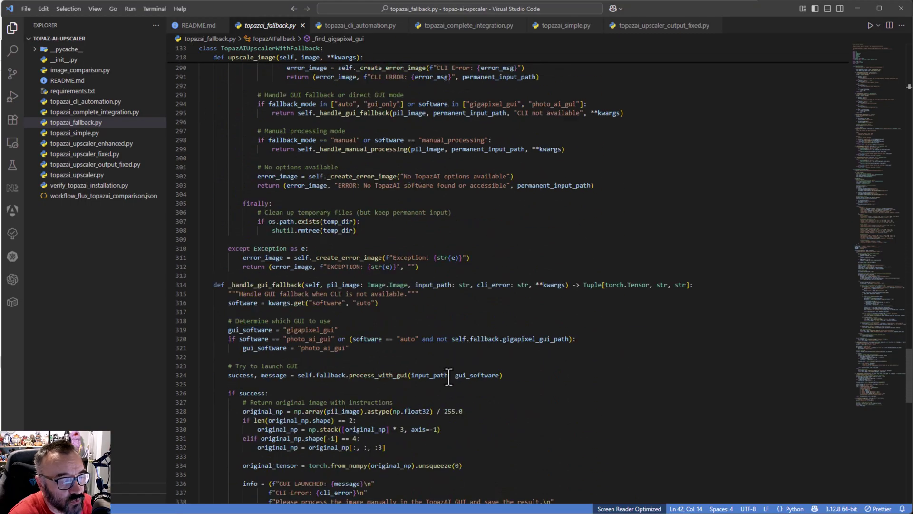
pyautogui.scroll(-6, 449, 385)
pyautogui.scroll(-5, 450, 393)
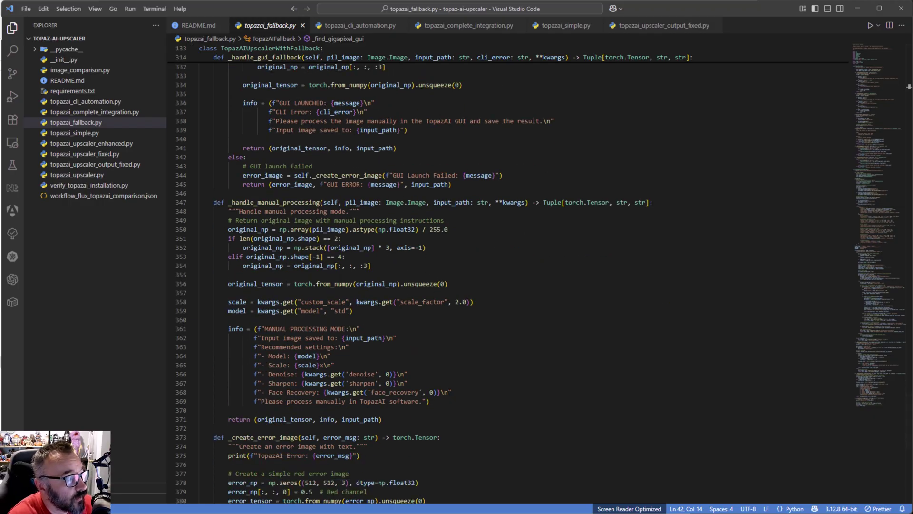
# - Switch to ComfyUI and search the available nodes for "vovka" from an empty spot beside the comparison result
pyautogui.hotkey('alt', 'Tab')
pyautogui.moveTo(606, 255); pyautogui.dragTo(616, 288)
pyautogui.scroll(2, 603, 295)
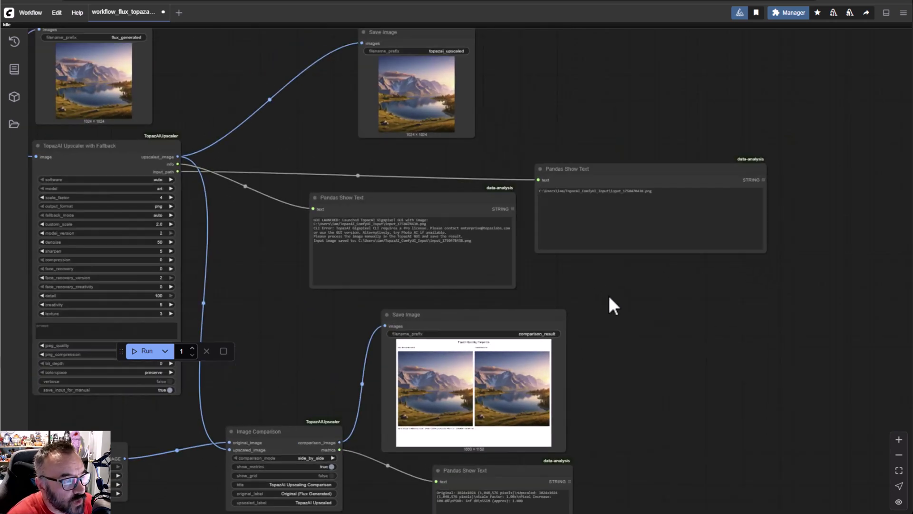
pyautogui.doubleClick(640, 324)
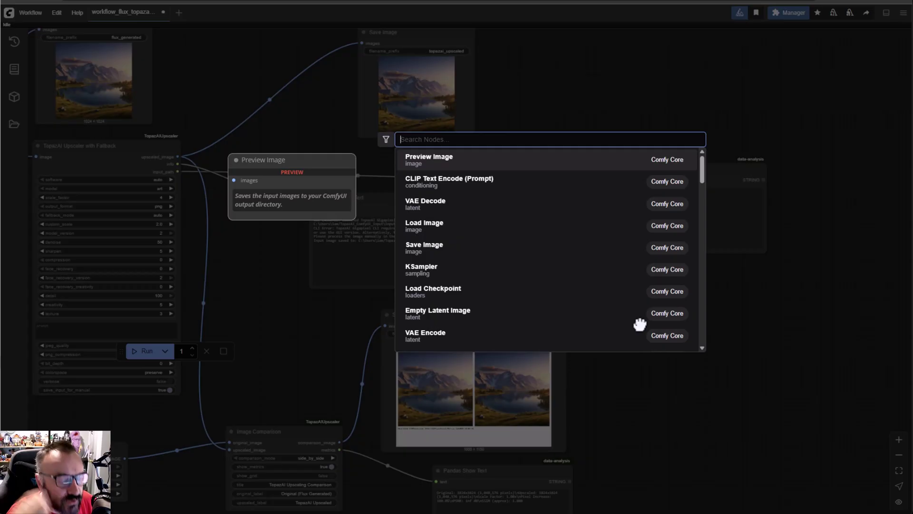
pyautogui.write('vovk')
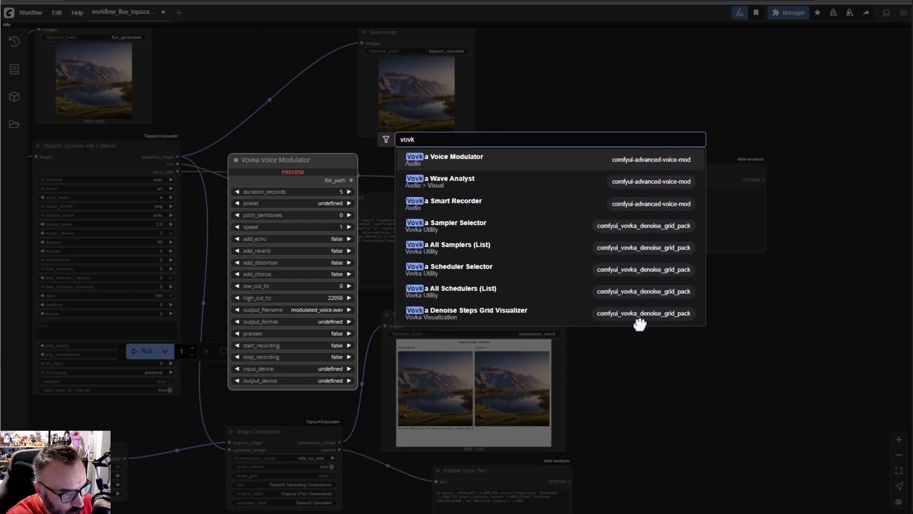
pyautogui.write('a')
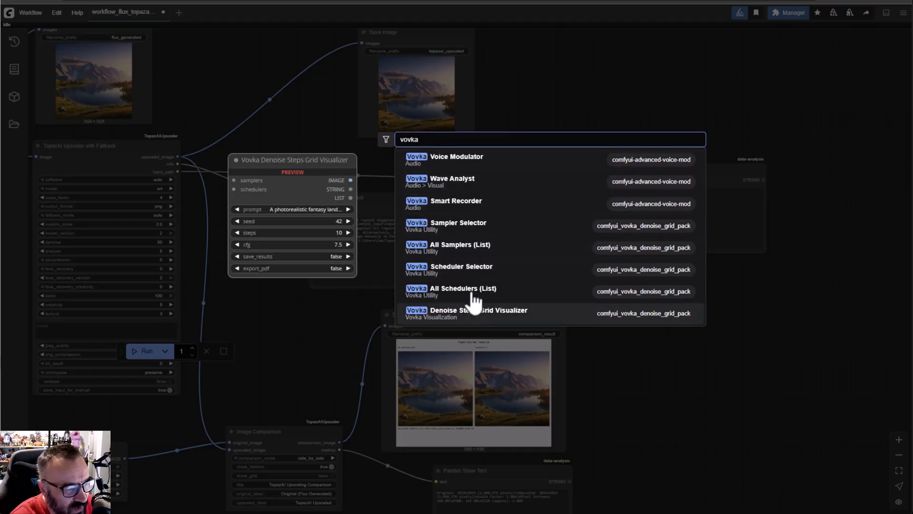
# - Search the nodes for "topaz", add the topaz-ai-upscaler version of TopazAI Upscaler with Fallback, and place it beside the comparison_result Save Image node
pyautogui.doubleClick(460, 141)
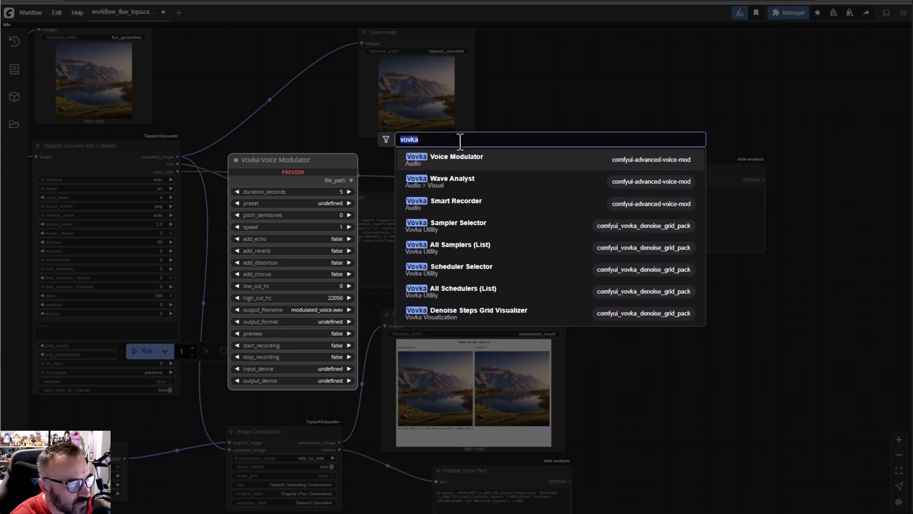
pyautogui.write('topaz')
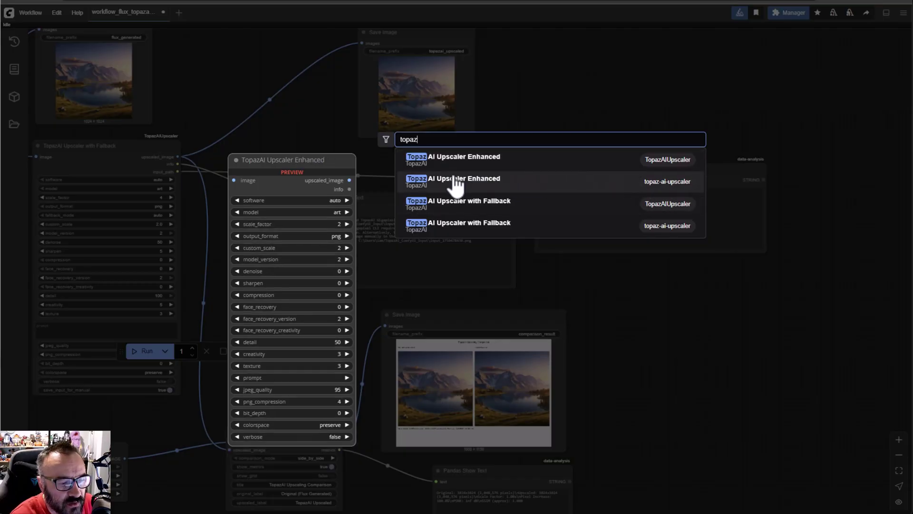
pyautogui.click(483, 228)
pyautogui.moveTo(720, 320); pyautogui.dragTo(673, 252)
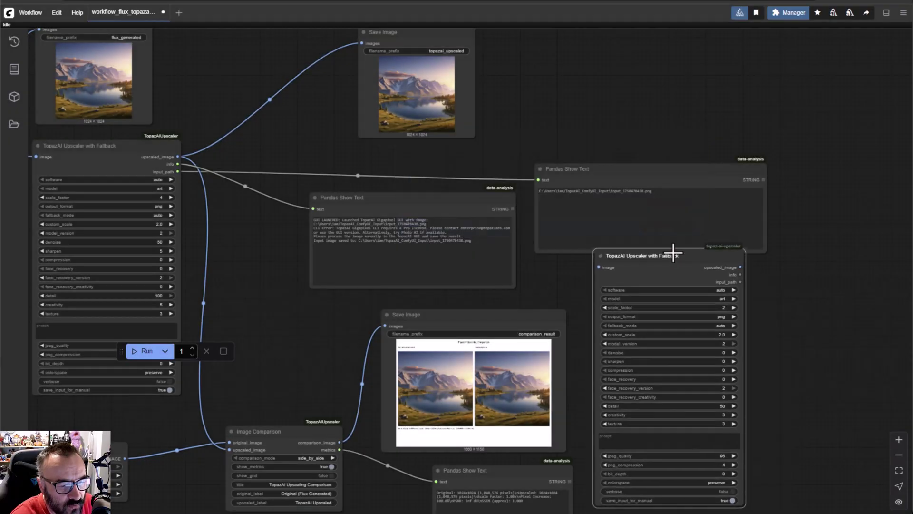
# - Delete the newly added topaz-ai-upscaler copy of the TopazAI Upscaler with Fallback node
pyautogui.press('Delete')
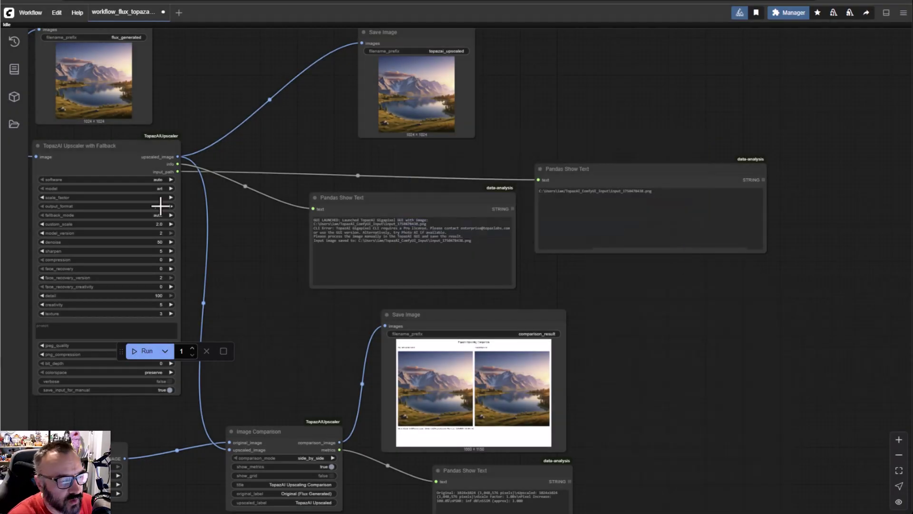
# - Examine the Pandas Show Text nodes fed by the upscaler's info and input_path outputs, and review the whole upscaling and comparison workflow
pyautogui.moveTo(238, 198); pyautogui.dragTo(271, 253)
pyautogui.scroll(3, 324, 147)
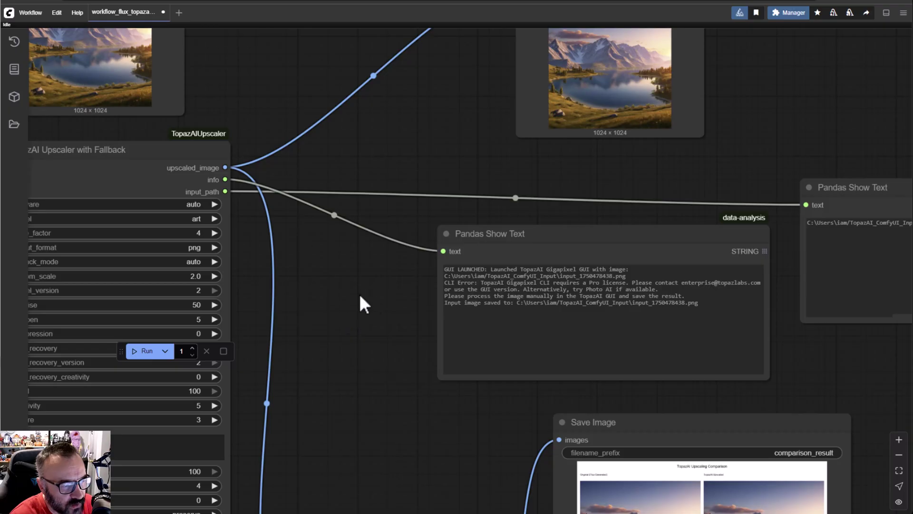
pyautogui.hscroll(5, 360, 305)
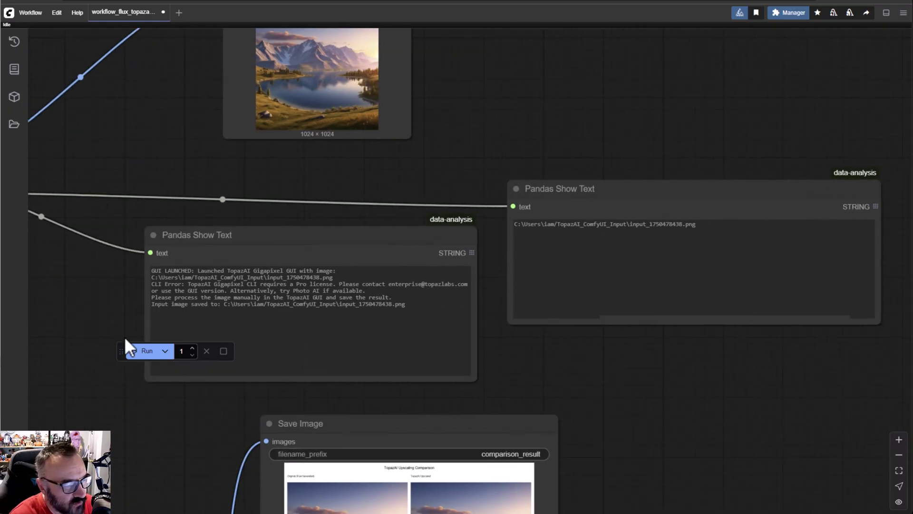
pyautogui.moveTo(125, 339); pyautogui.dragTo(214, 318)
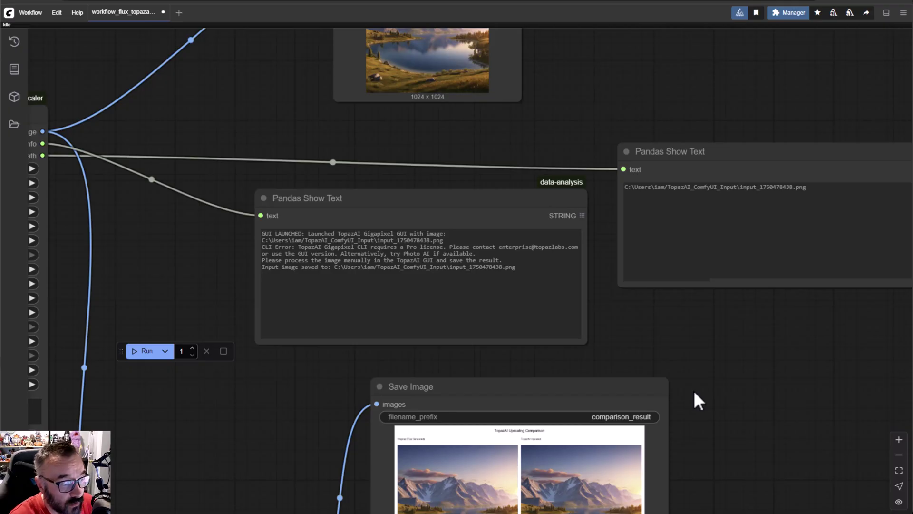
pyautogui.scroll(-3, 292, 430)
pyautogui.moveTo(291, 430); pyautogui.dragTo(434, 295)
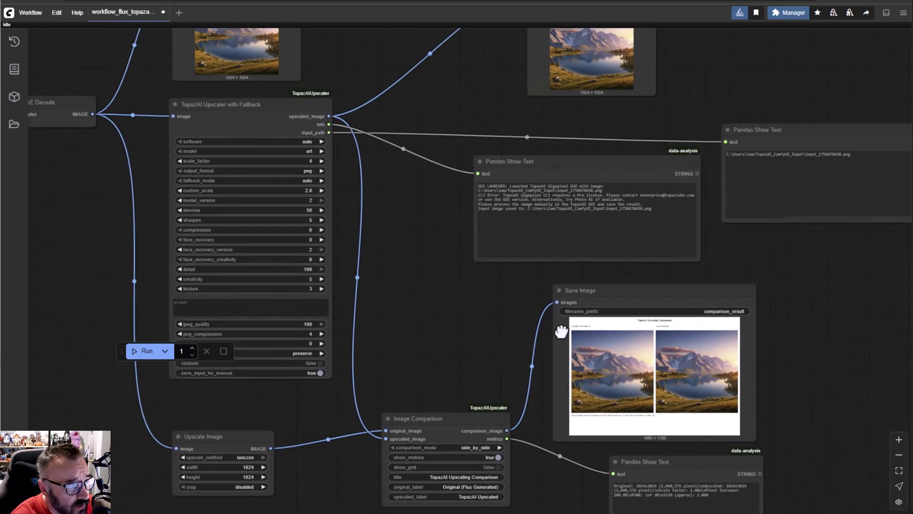
pyautogui.scroll(-3, 509, 361)
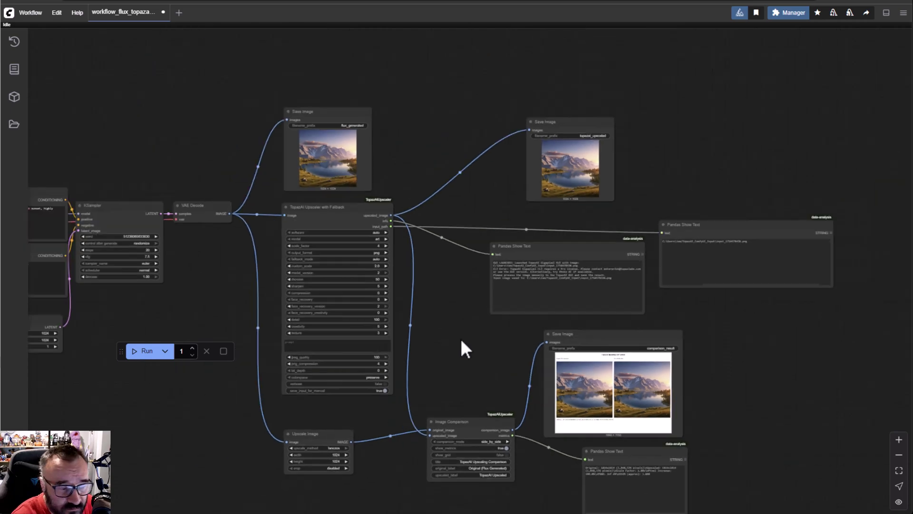
pyautogui.moveTo(461, 338); pyautogui.dragTo(570, 286)
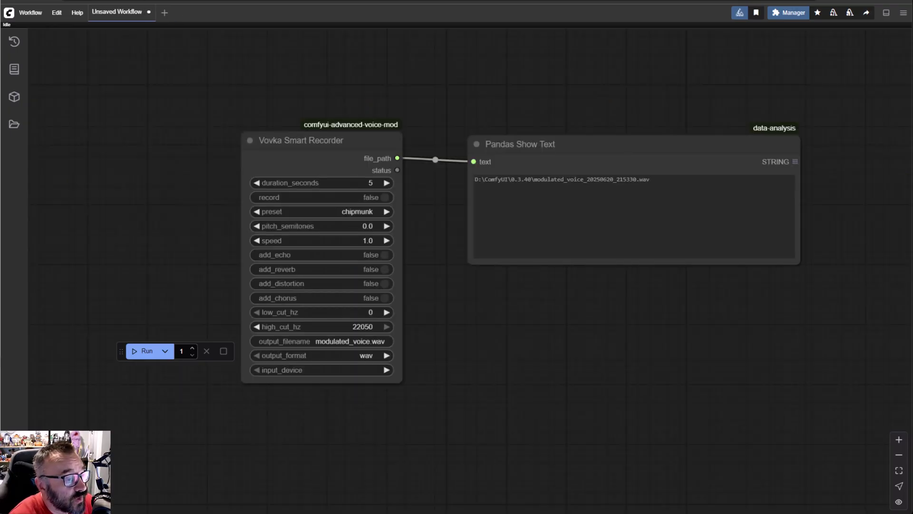
# - Run the voice workflow with the Vovka Smart Recorder set to a 5-second duration and the chipmunk preset
pyautogui.moveTo(187, 215); pyautogui.dragTo(220, 208)
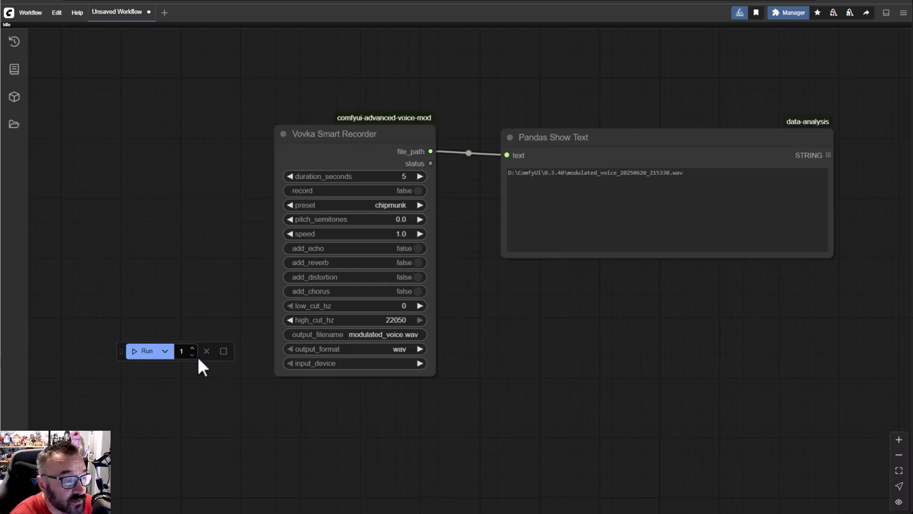
pyautogui.scroll(1, 241, 204)
pyautogui.scroll(2, 239, 206)
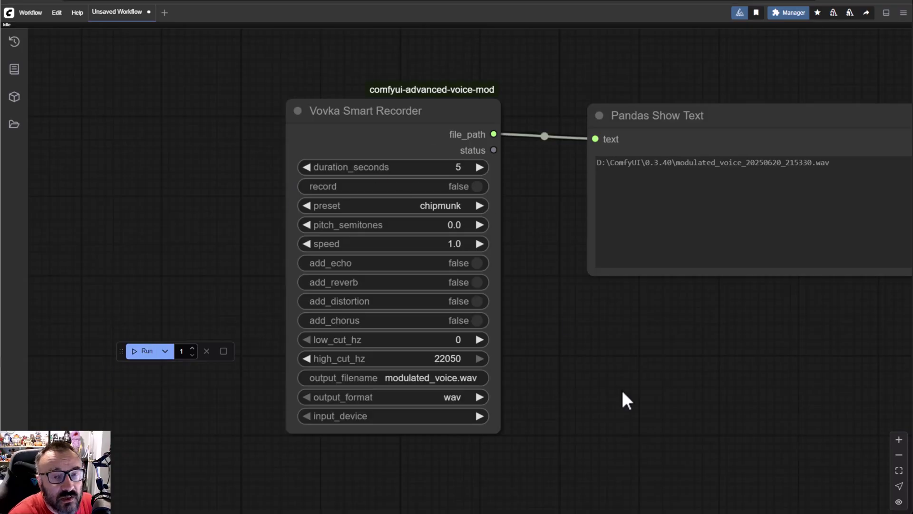
pyautogui.click(430, 415)
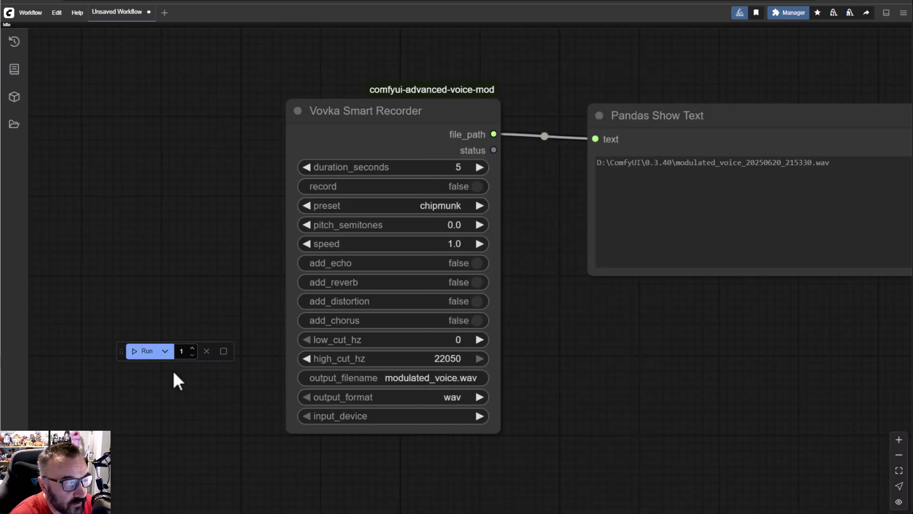
pyautogui.click(147, 351)
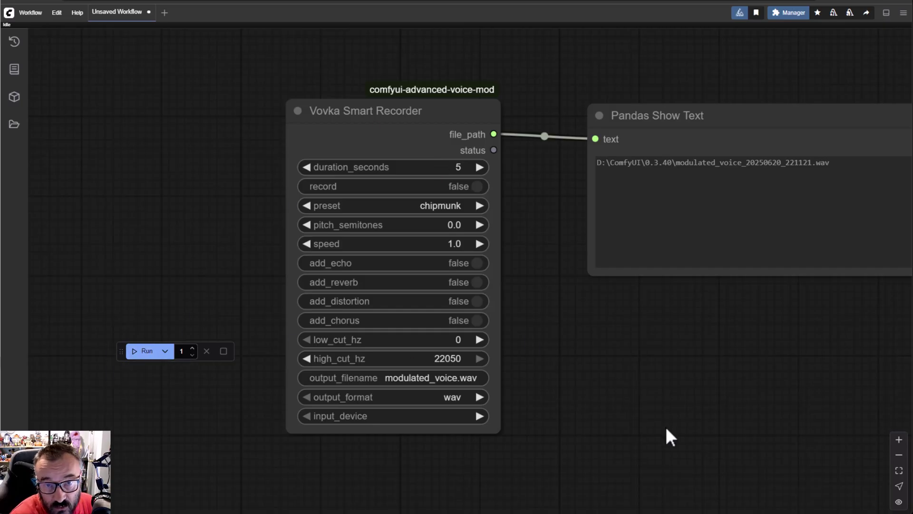
pyautogui.click(444, 167)
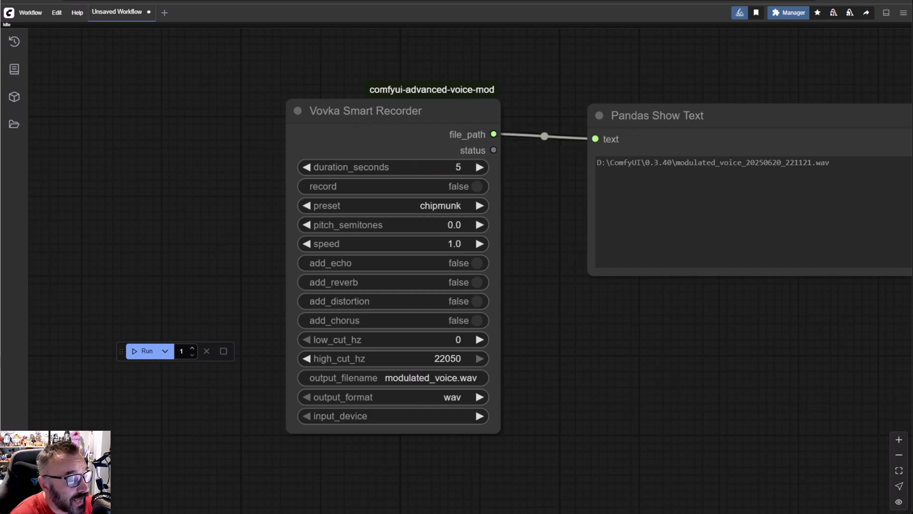
# - Switch to File Explorer, open the D:\ComfyUI\0.3.40 folder, and pick out the recording modulated_voice_20250620_221121.wav
pyautogui.hotkey('alt', 'Tab')
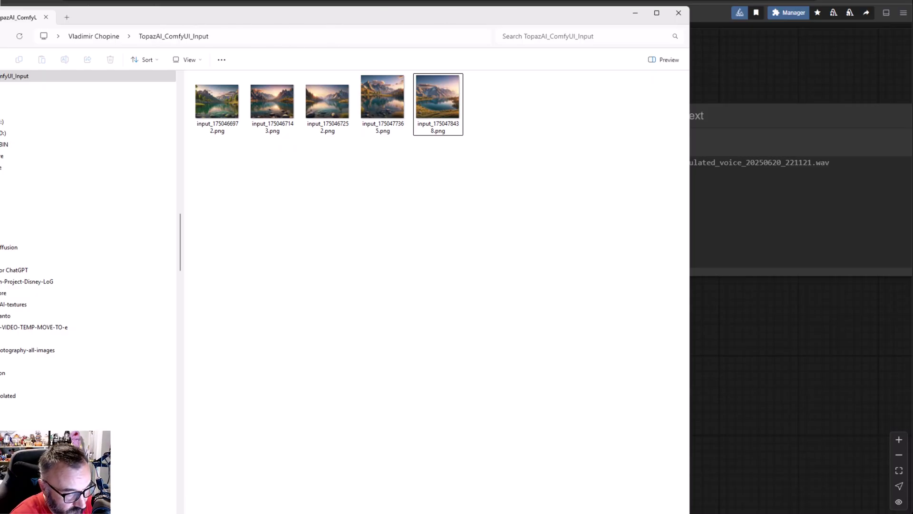
pyautogui.hotkey('alt', 'Tab')
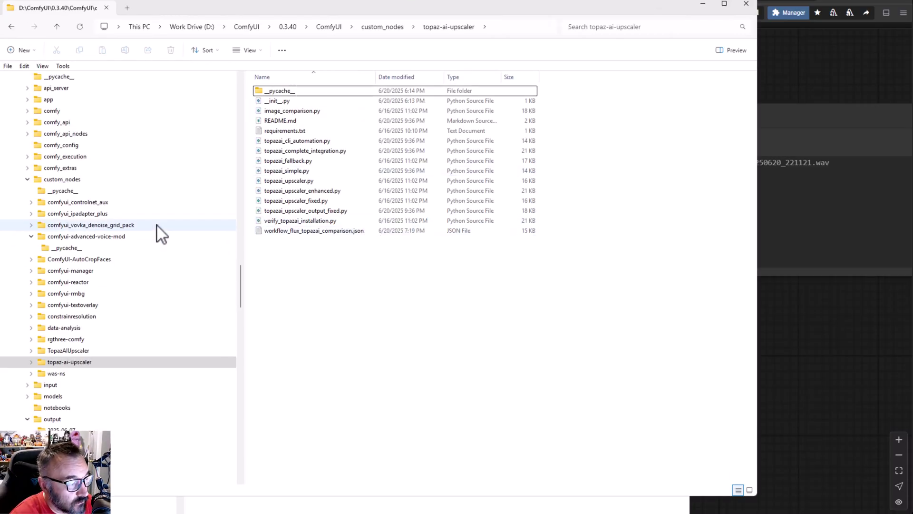
pyautogui.scroll(7, 162, 223)
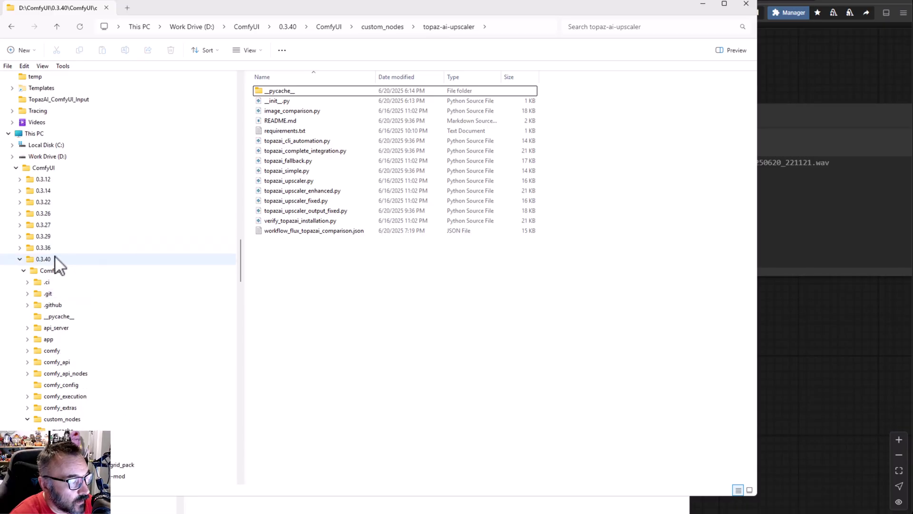
pyautogui.click(55, 256)
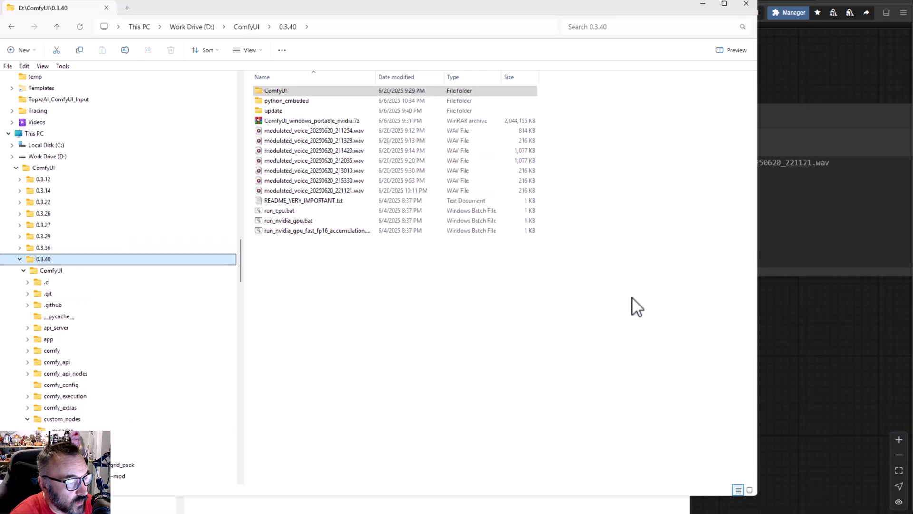
pyautogui.click(333, 190)
pyautogui.moveTo(333, 190); pyautogui.dragTo(808, 190)
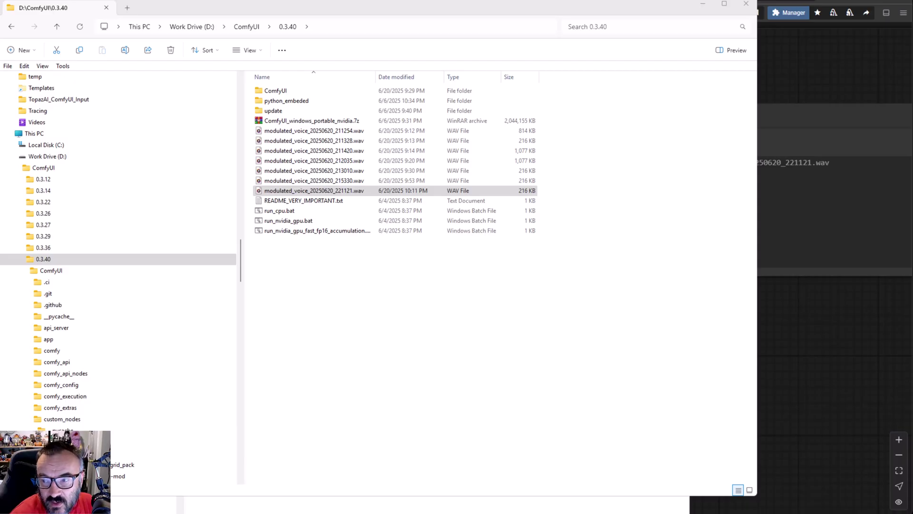
# - Return to ComfyUI, review the Vovka Smart Recorder's voice presets, set its preset to none, and turn its record option on
pyautogui.click(831, 337)
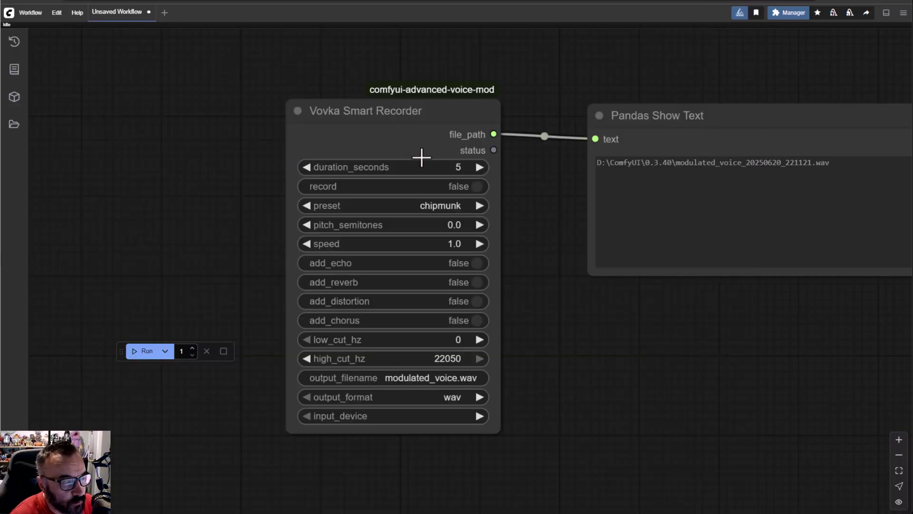
pyautogui.click(440, 205)
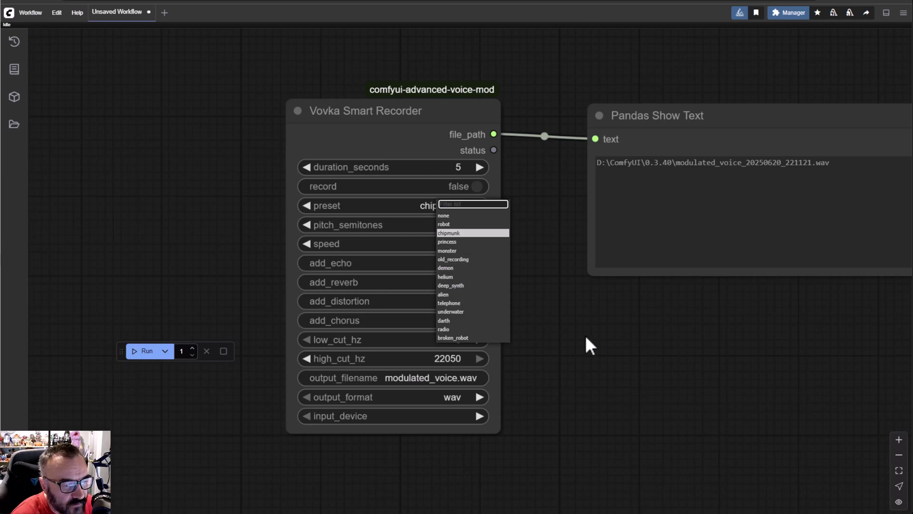
pyautogui.moveTo(586, 334); pyautogui.dragTo(589, 336)
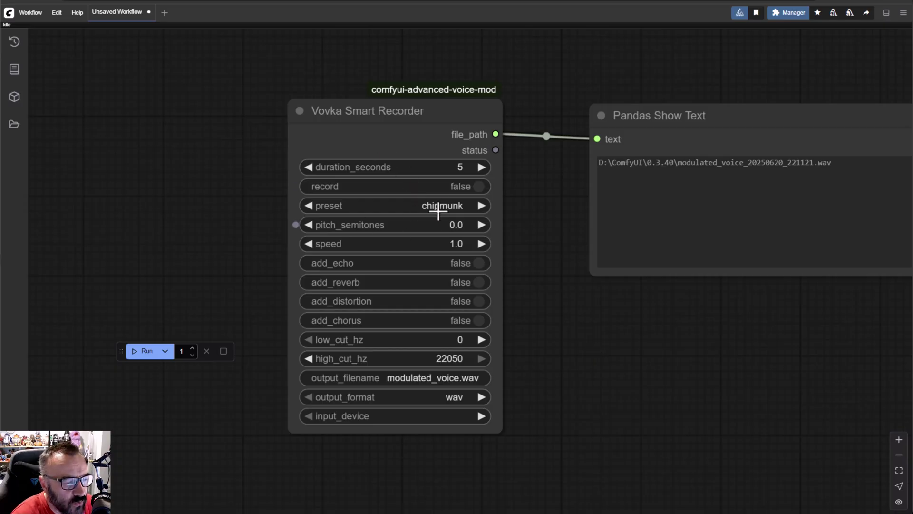
pyautogui.click(438, 185)
pyautogui.click(438, 206)
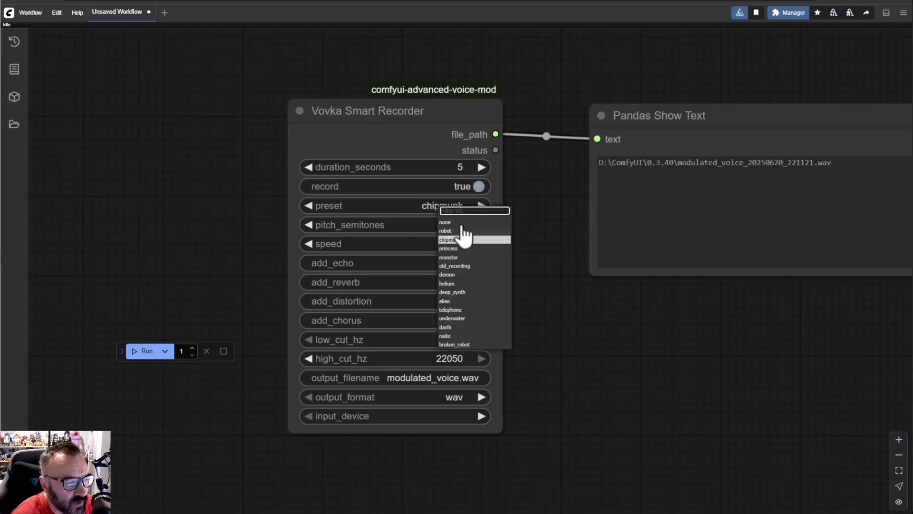
pyautogui.click(445, 222)
pyautogui.click(466, 186)
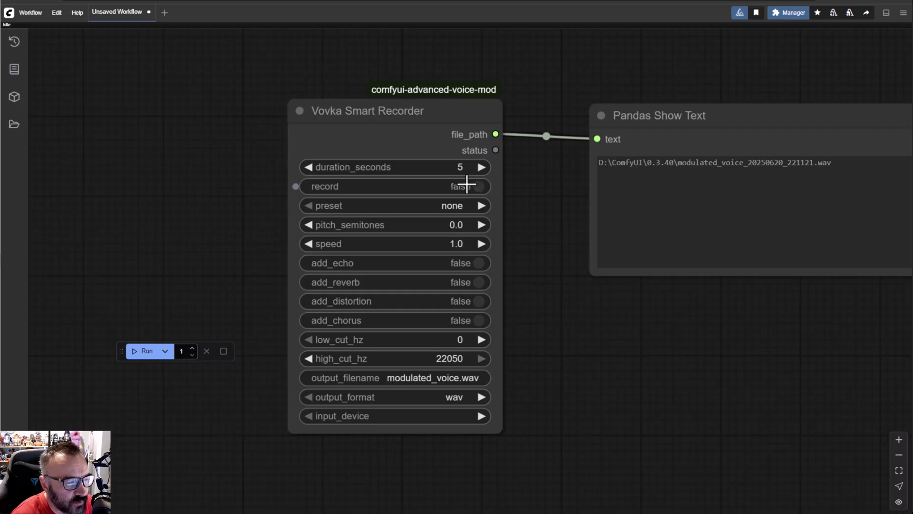
pyautogui.click(466, 185)
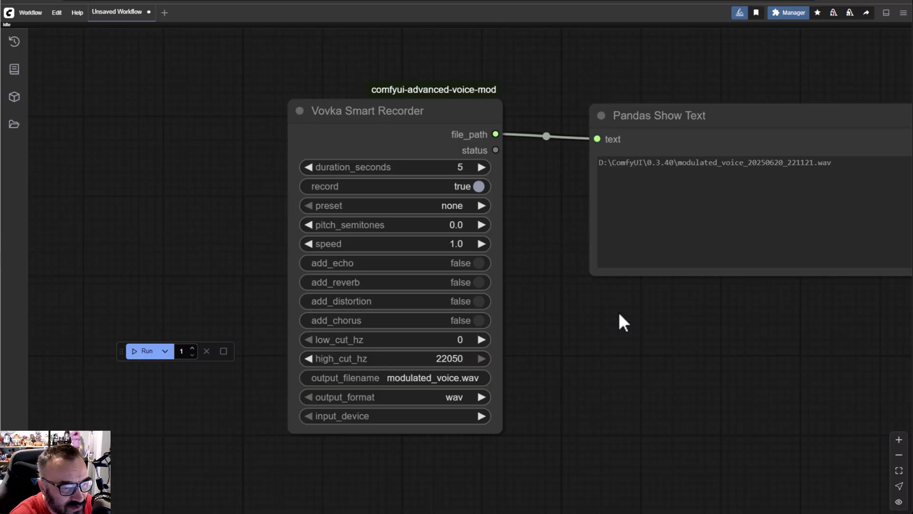
pyautogui.moveTo(648, 328); pyautogui.dragTo(465, 318)
pyautogui.scroll(-2, 501, 336)
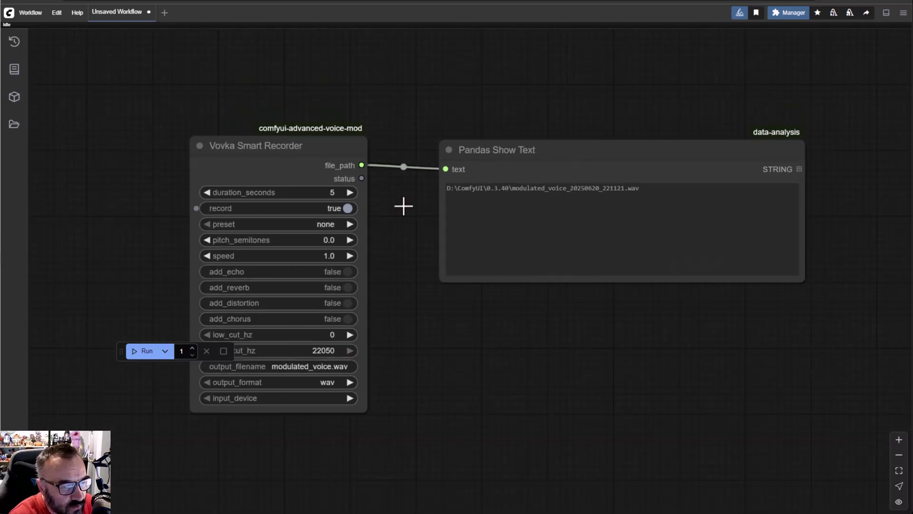